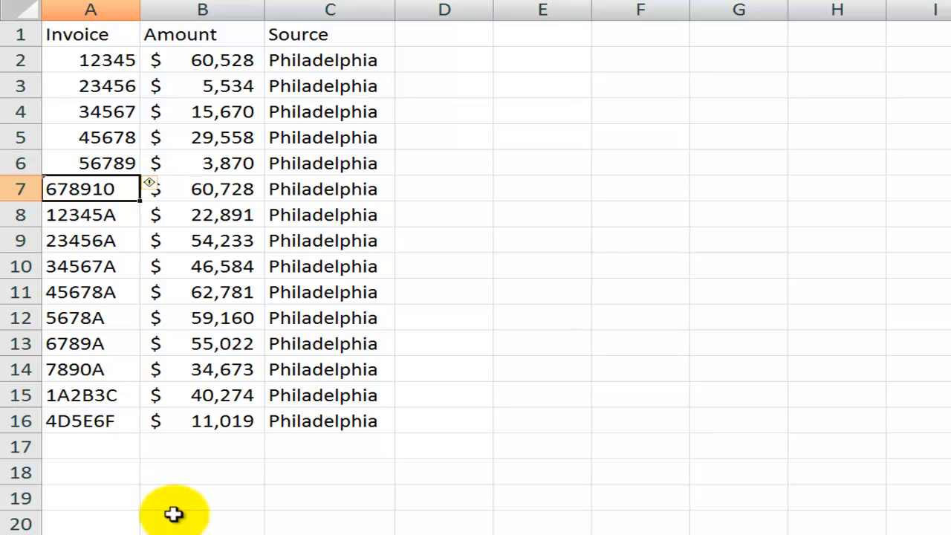
# Step: Examine the Invoice and Amount columns on the Philadelphia sheet and on the Los Angeles sheet
pyautogui.click(109, 32)
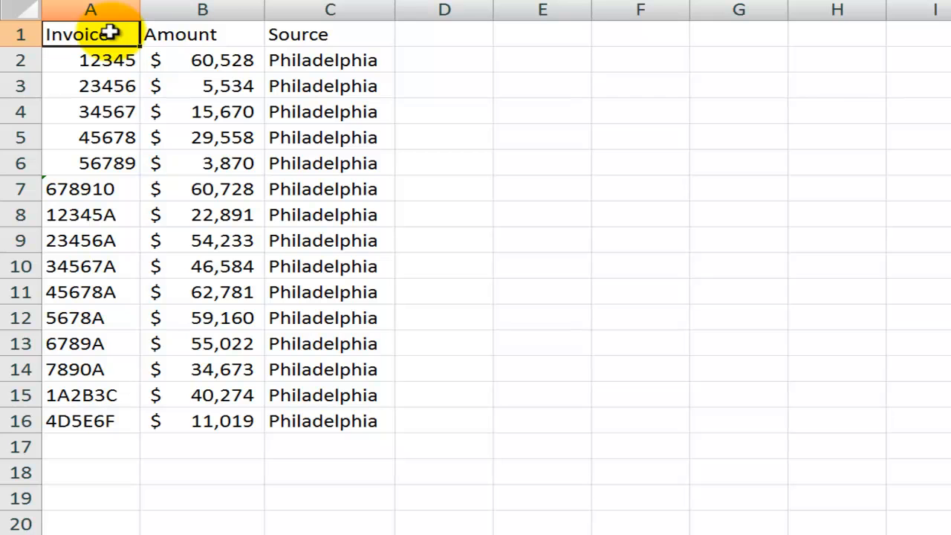
pyautogui.click(204, 61)
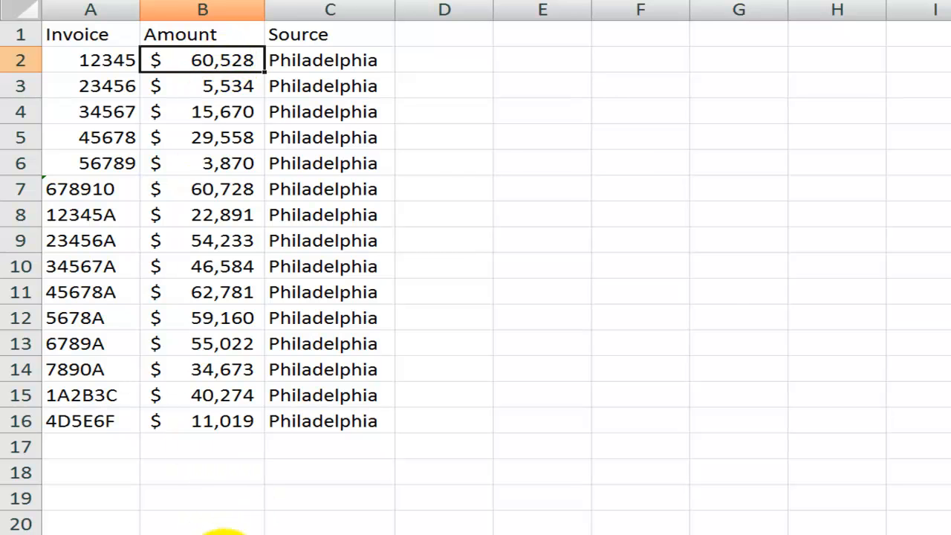
pyautogui.click(224, 534)
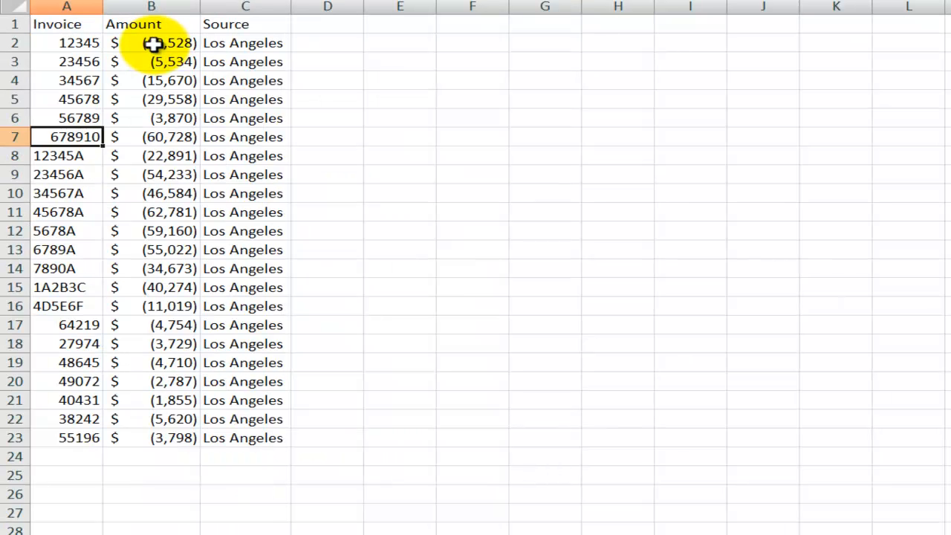
pyautogui.click(69, 27)
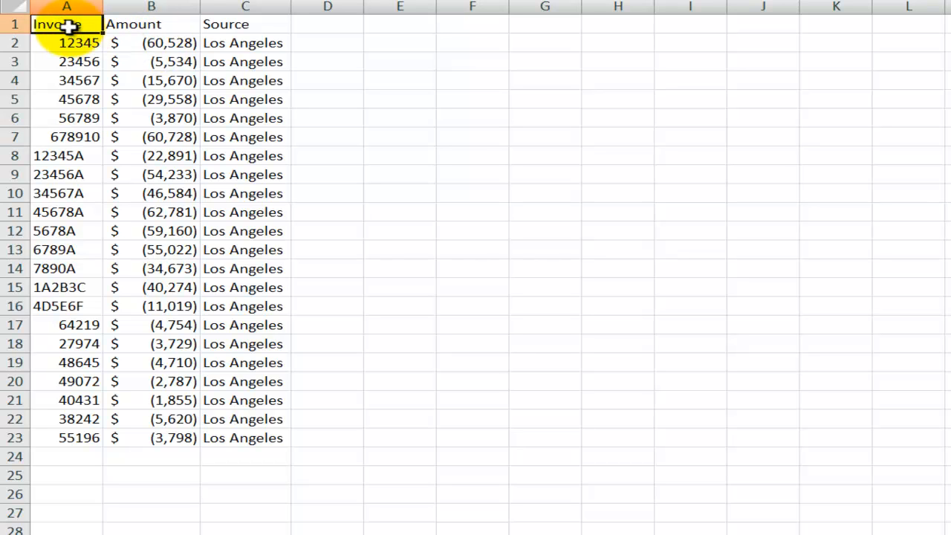
pyautogui.click(165, 26)
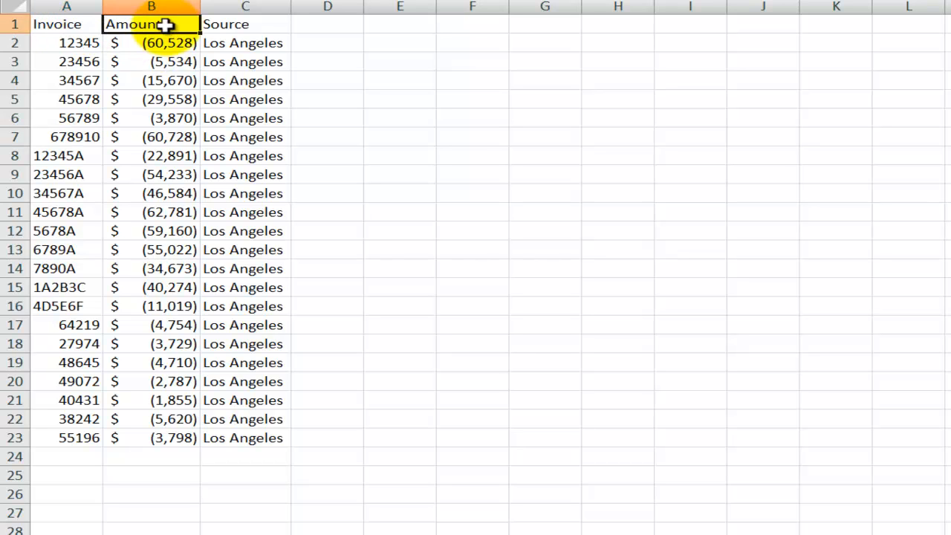
pyautogui.click(164, 42)
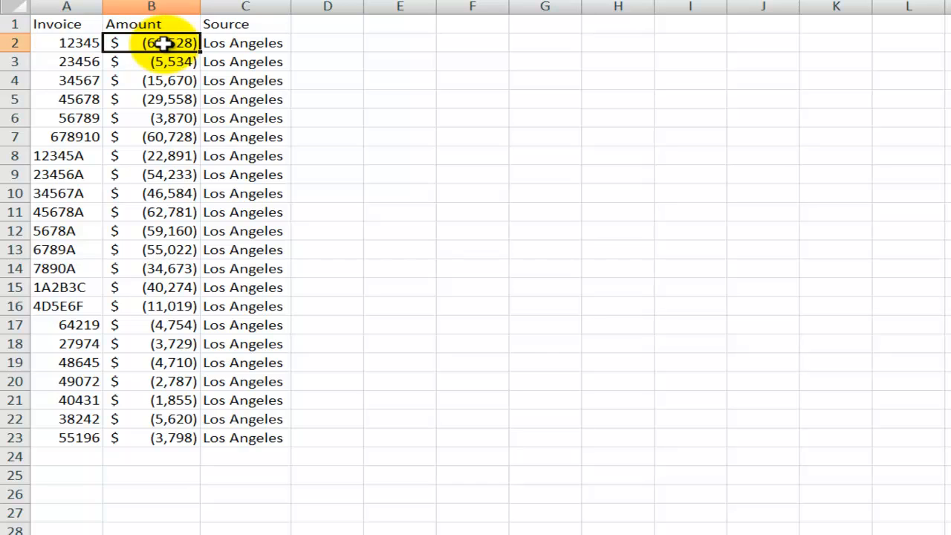
pyautogui.click(168, 97)
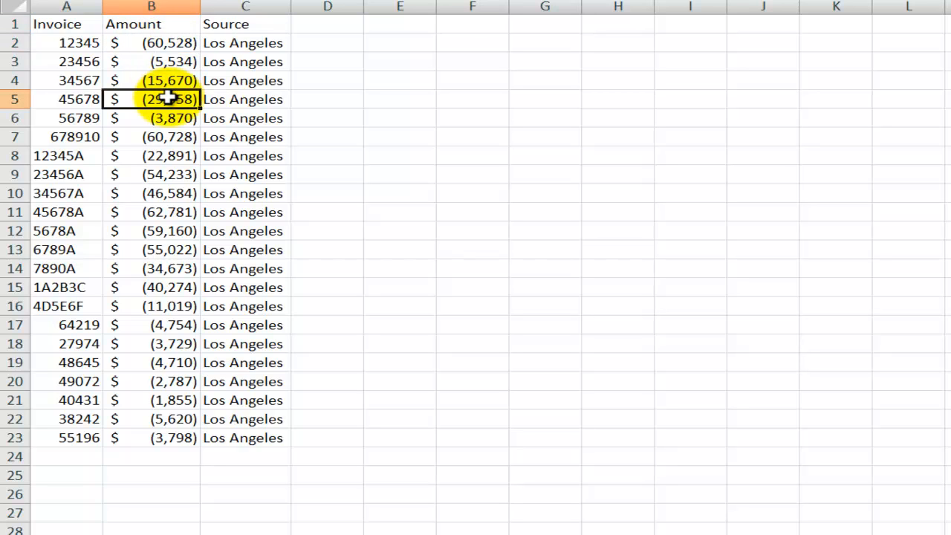
pyautogui.click(84, 44)
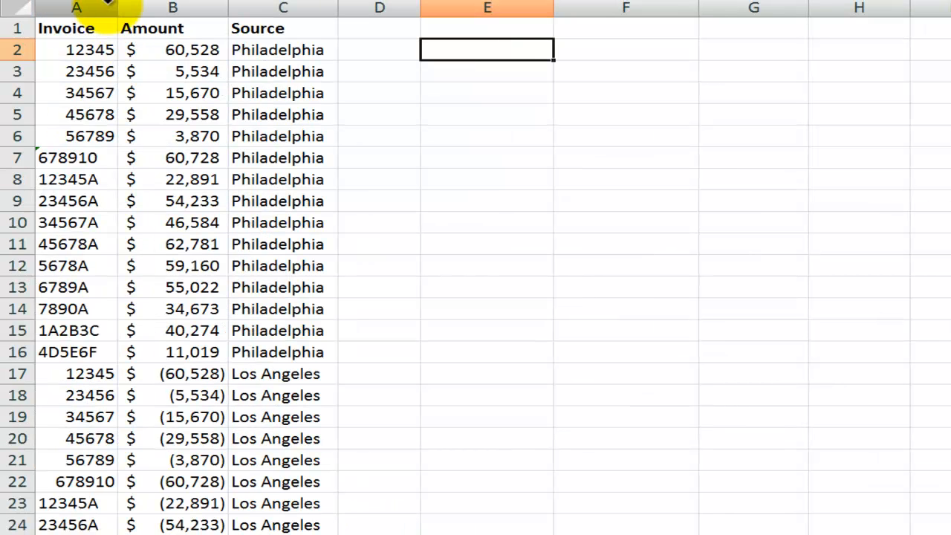
# Step: Examine how the numeric and text entries in the combined sheet's Invoice column are aligned
pyautogui.click(87, 49)
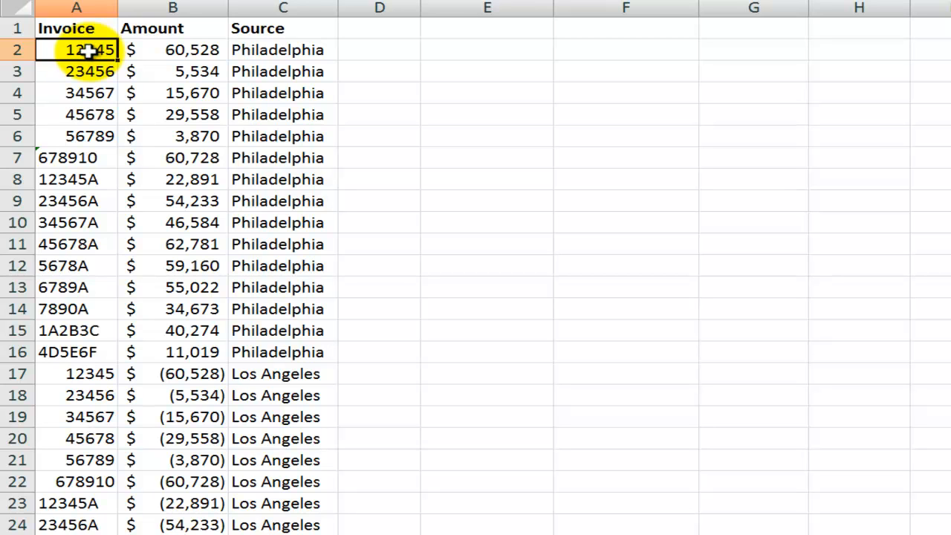
pyautogui.click(193, 158)
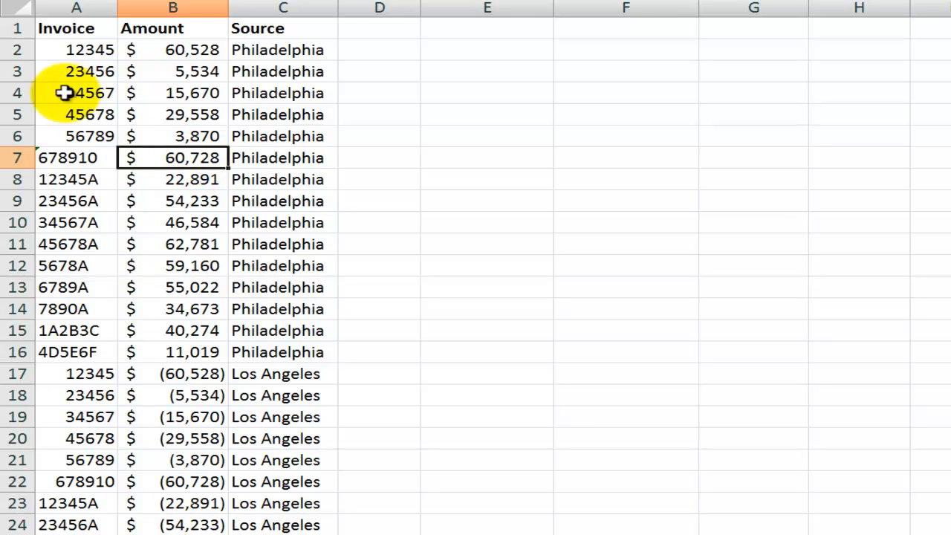
pyautogui.click(87, 49)
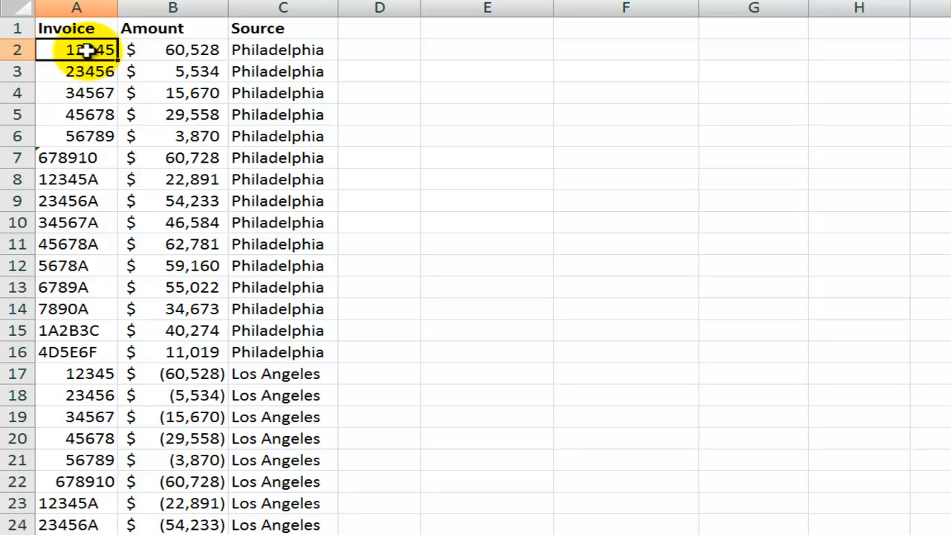
pyautogui.moveTo(88, 50); pyautogui.dragTo(88, 126)
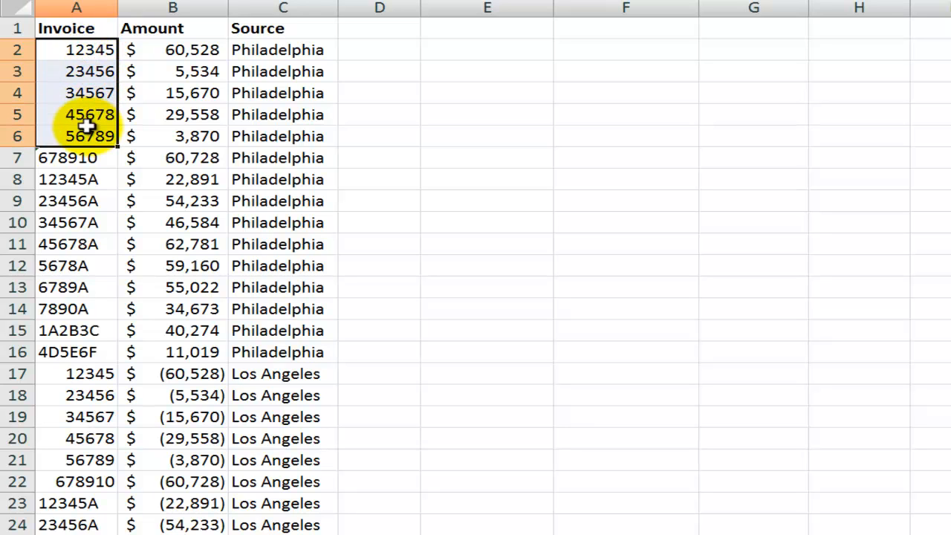
pyautogui.click(88, 49)
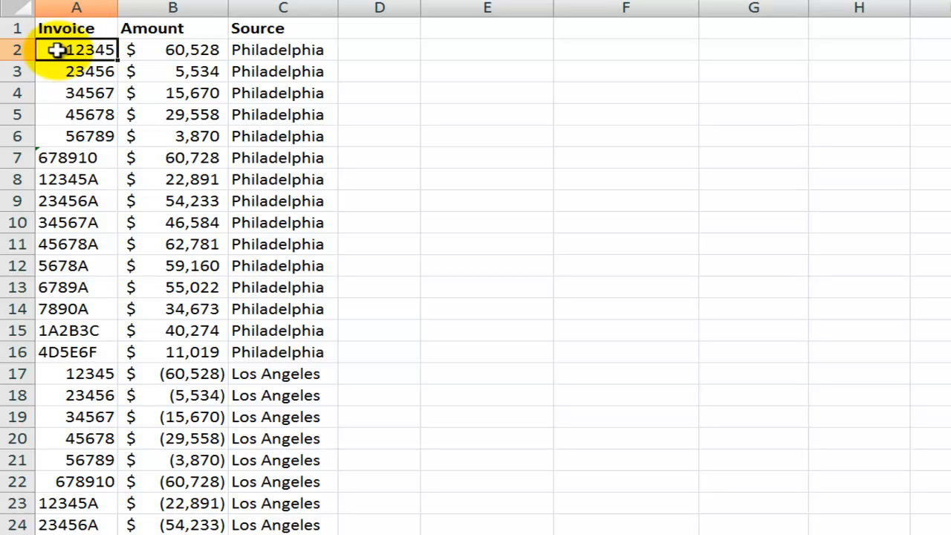
pyautogui.click(78, 181)
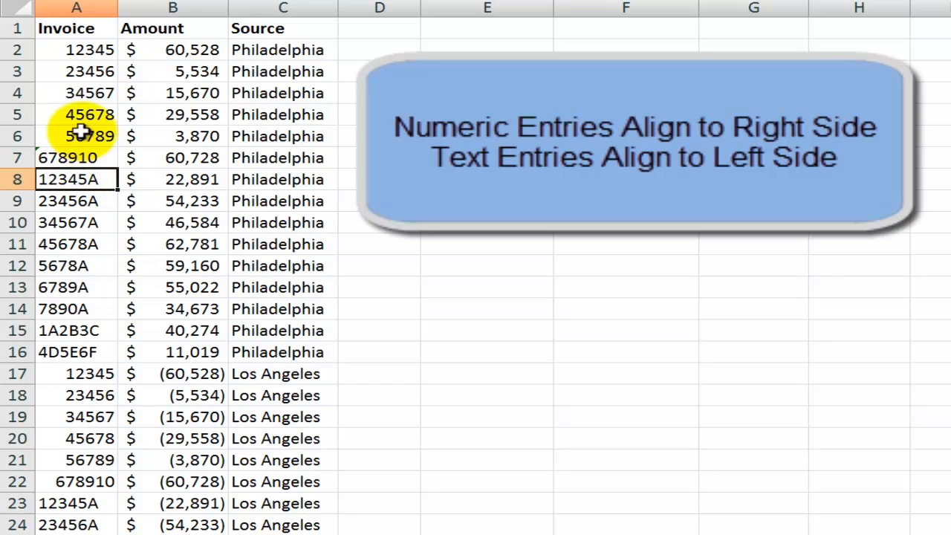
pyautogui.click(77, 7)
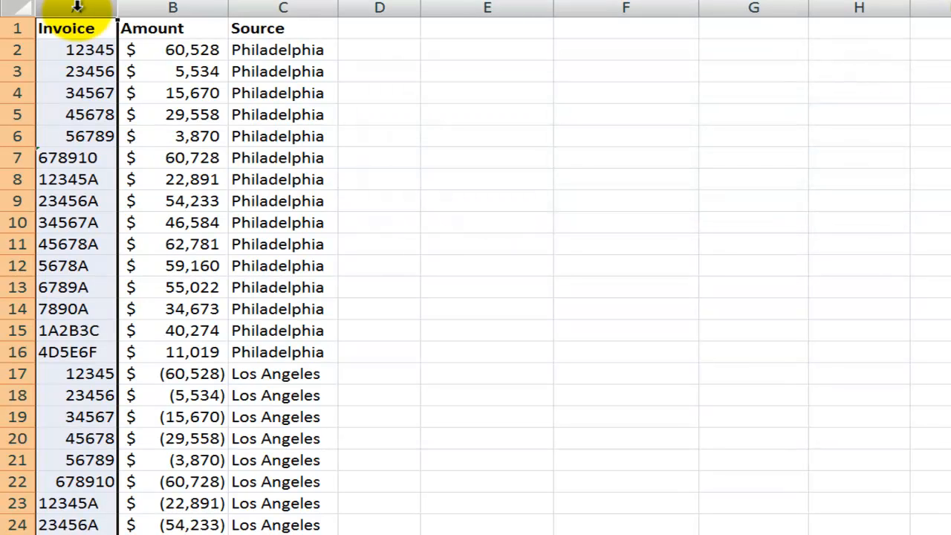
# Step: Create a PivotTable from 'Combined Mixed'!$A$1:$C$38 on the existing worksheet at cell E2
pyautogui.click(253, 113)
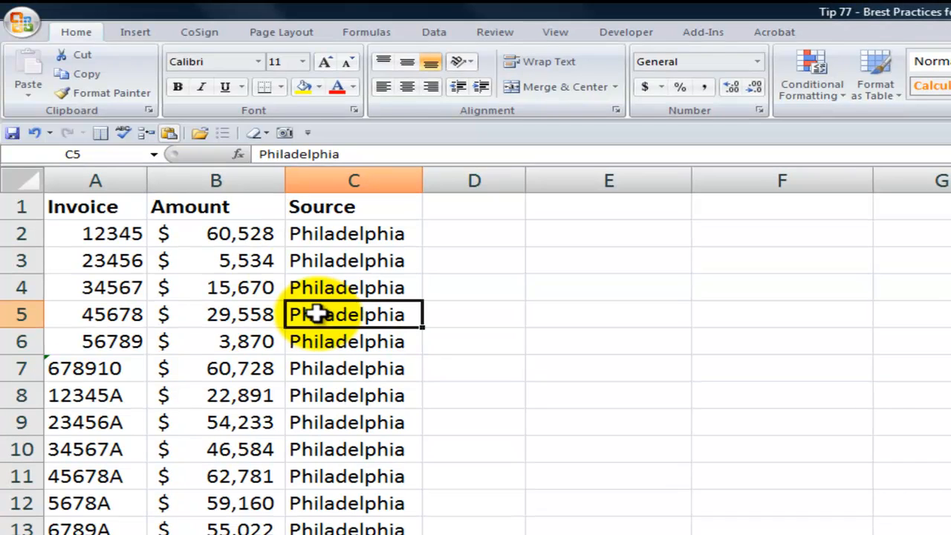
pyautogui.click(138, 36)
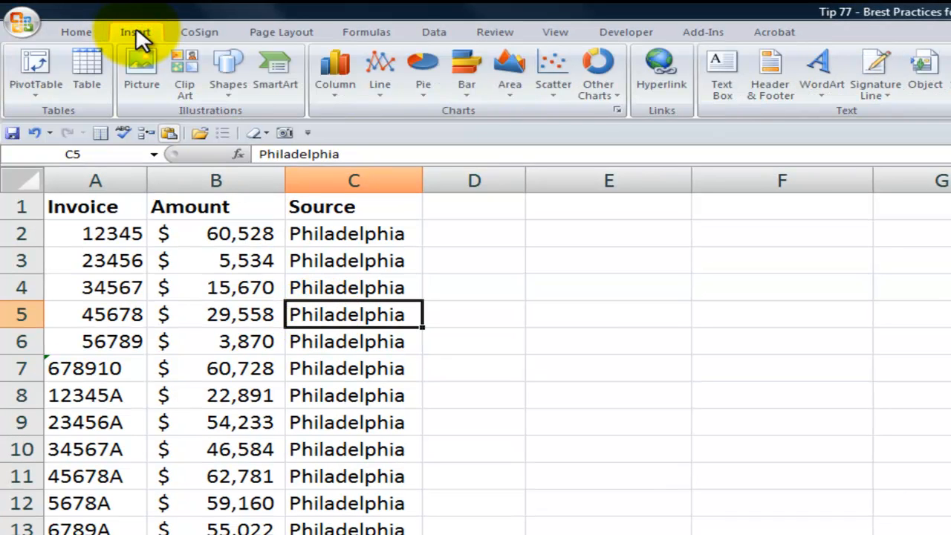
pyautogui.click(41, 68)
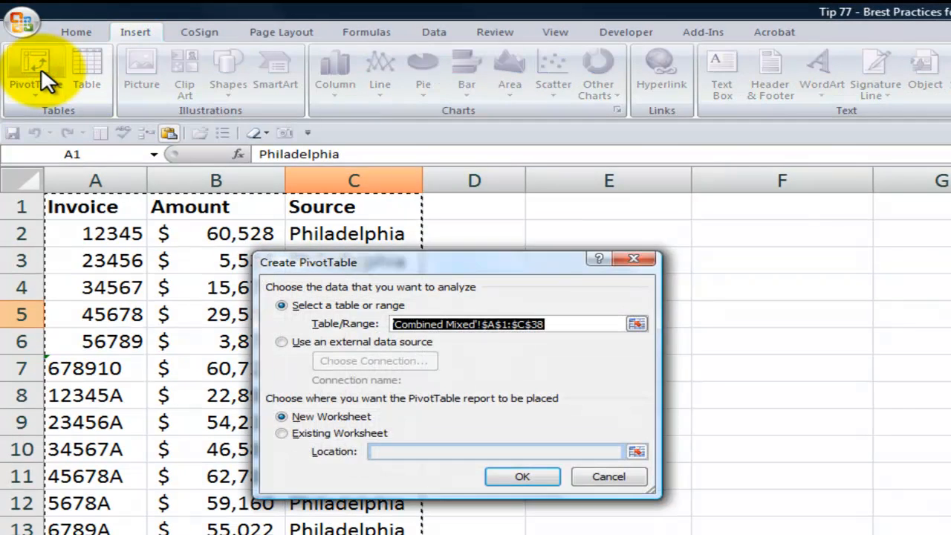
pyautogui.click(282, 432)
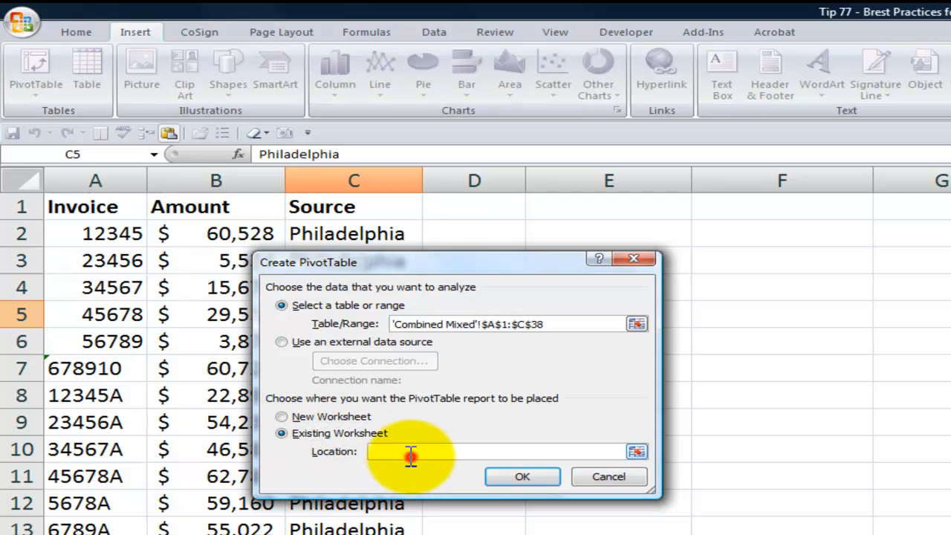
pyautogui.click(585, 232)
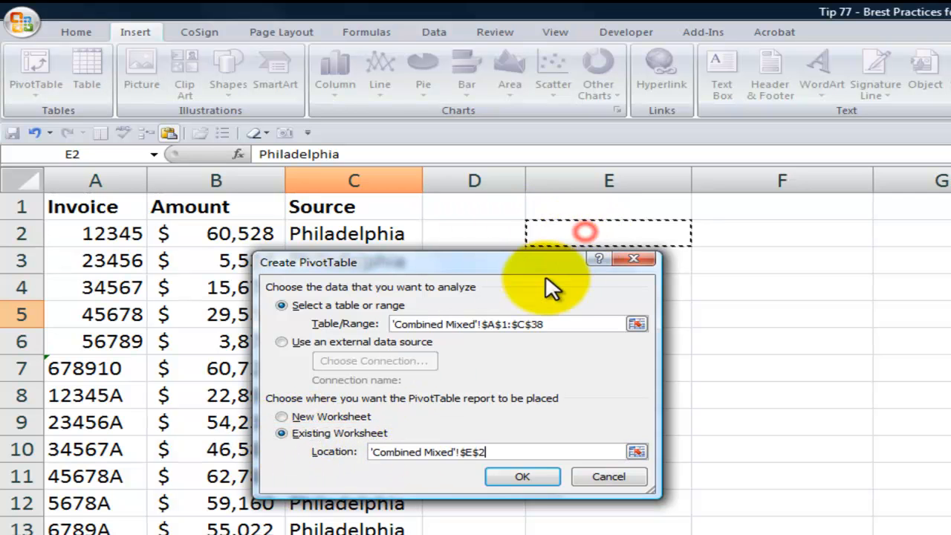
pyautogui.click(522, 476)
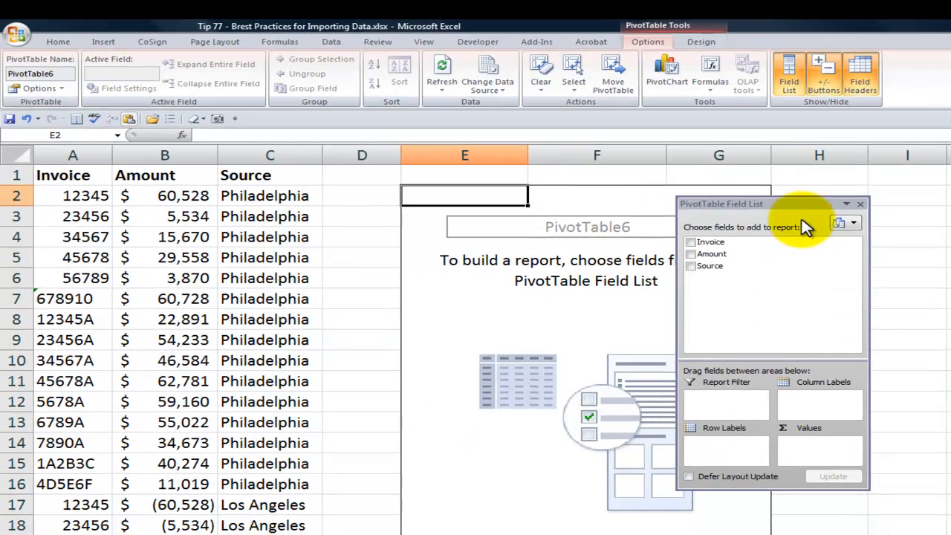
# Step: Lay out the PivotTable with Invoice as row labels, Sum of Amount as values and Source as column labels, and close the field list
pyautogui.moveTo(787, 203); pyautogui.dragTo(850, 211)
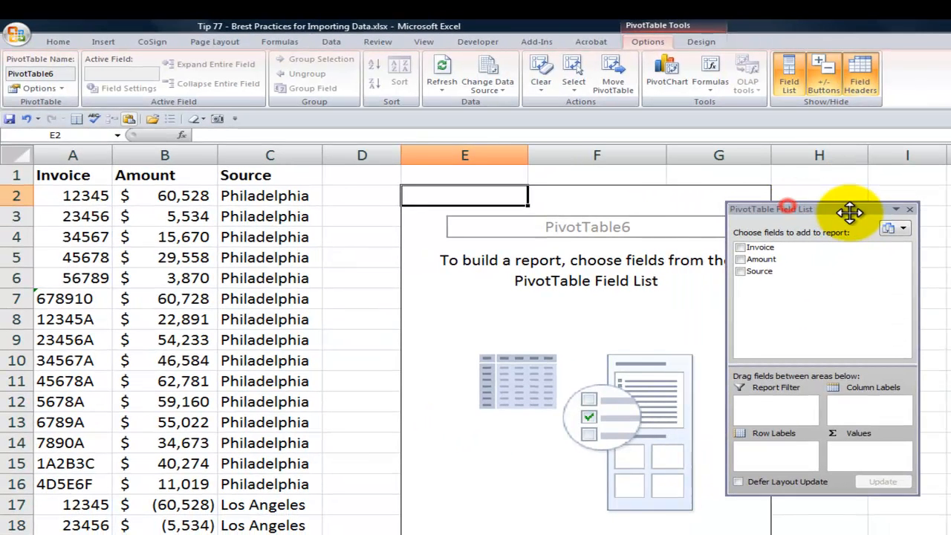
pyautogui.click(755, 250)
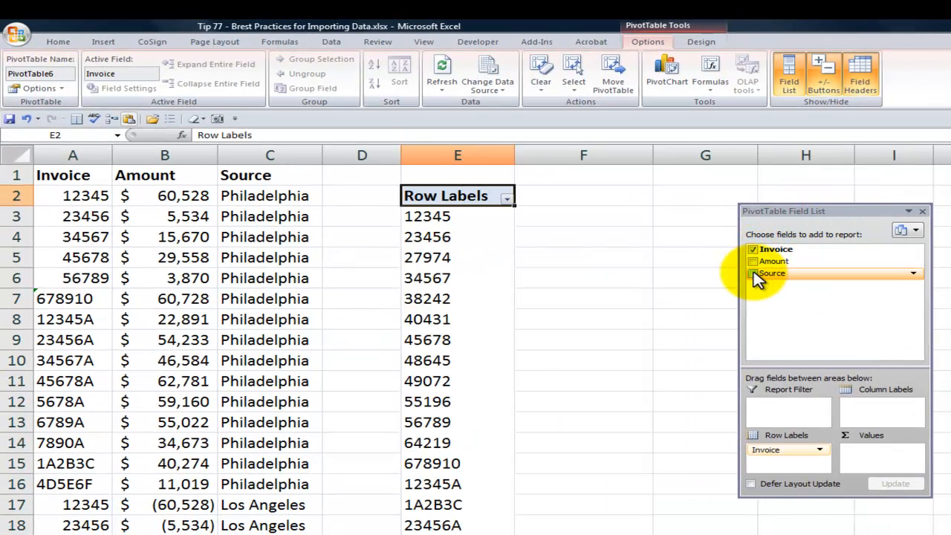
pyautogui.click(754, 261)
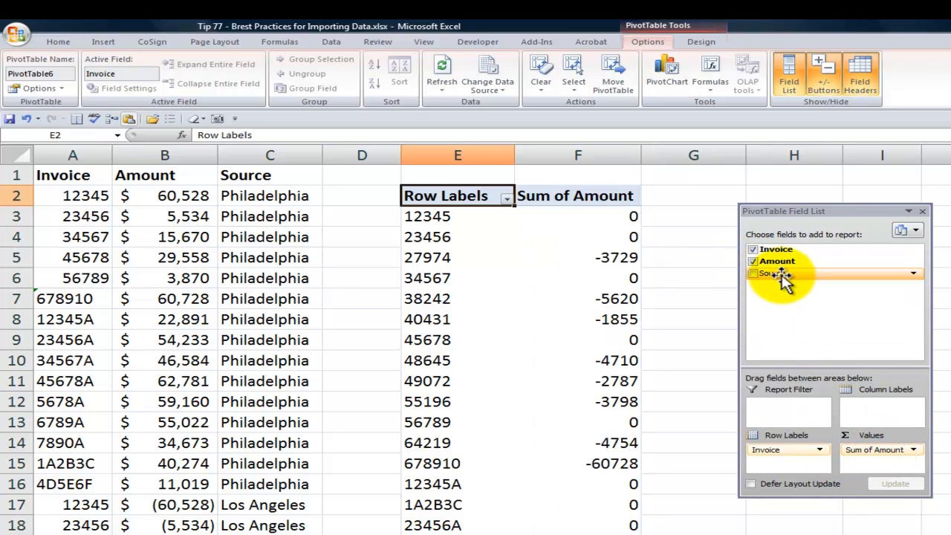
pyautogui.moveTo(779, 273); pyautogui.dragTo(887, 394)
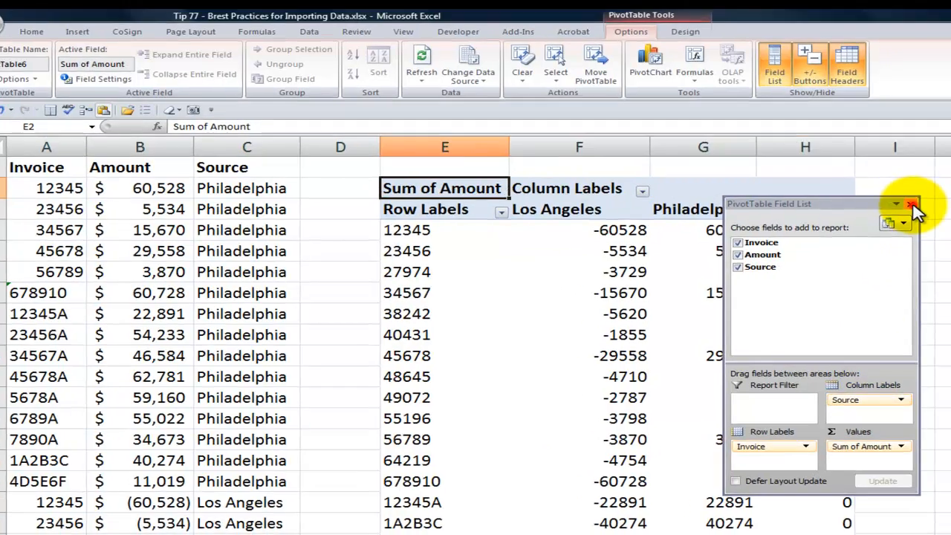
pyautogui.click(912, 205)
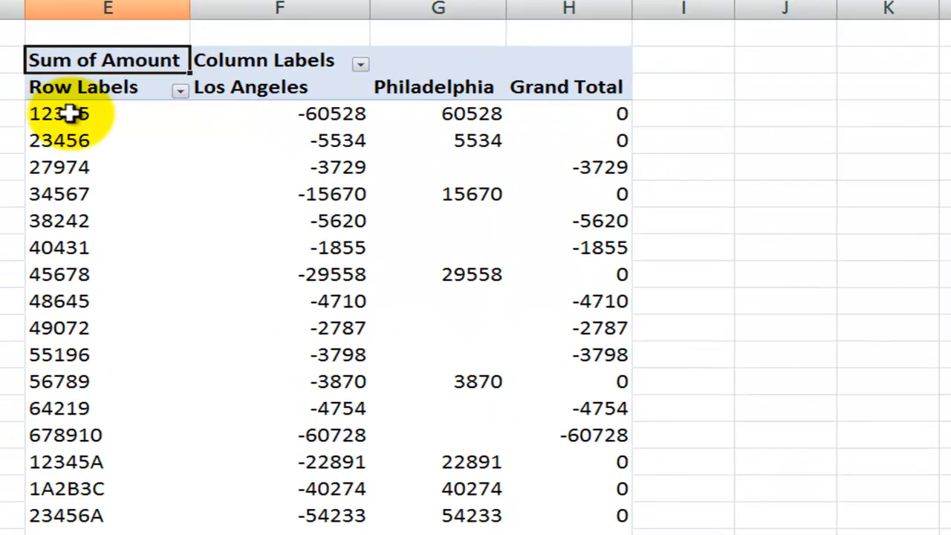
# Step: Compare the Los Angeles and Philadelphia amounts of individual invoices in the PivotTable, checking for an invoice listed in two separate rows
pyautogui.click(69, 113)
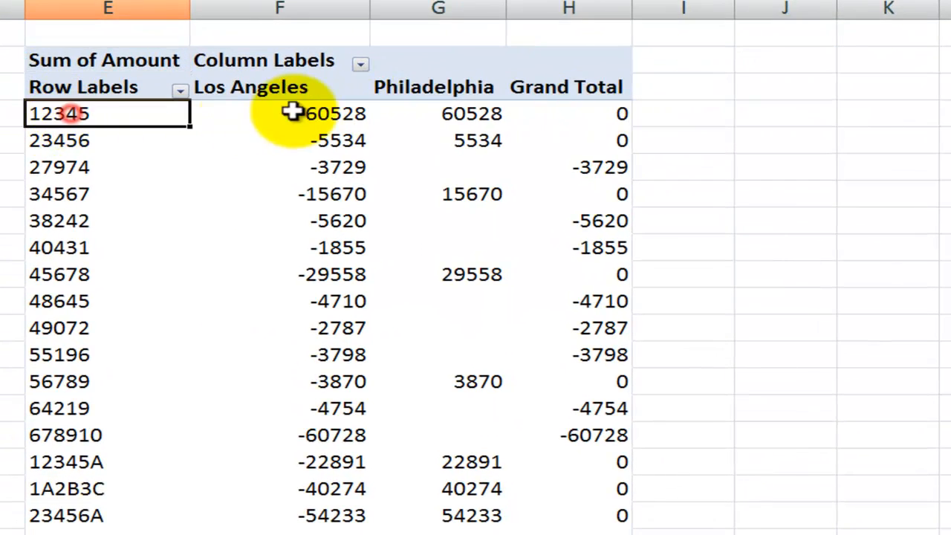
pyautogui.click(331, 111)
pyautogui.click(486, 113)
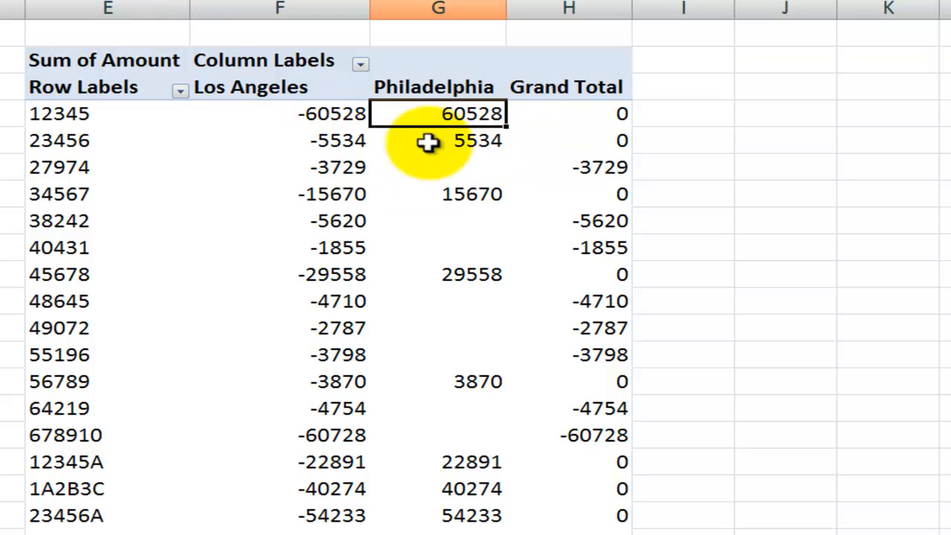
pyautogui.click(87, 436)
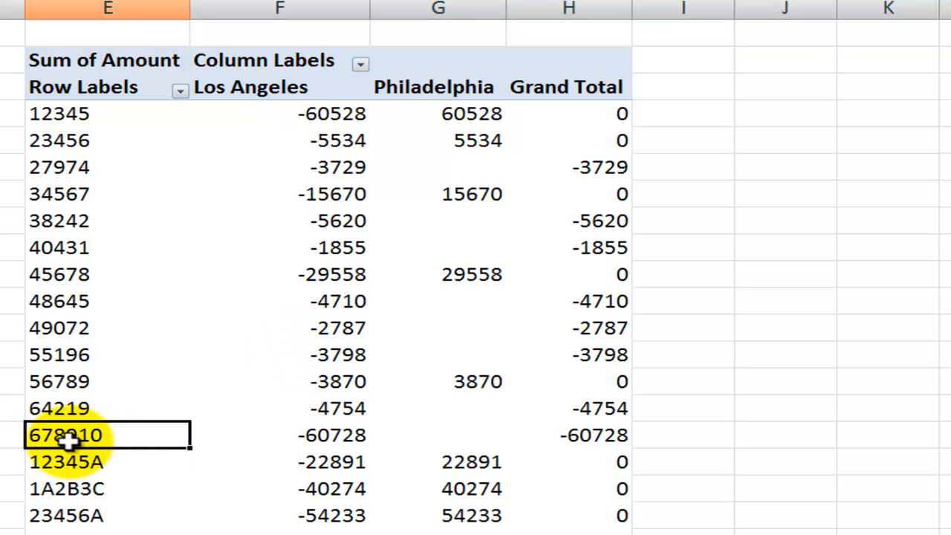
pyautogui.click(350, 437)
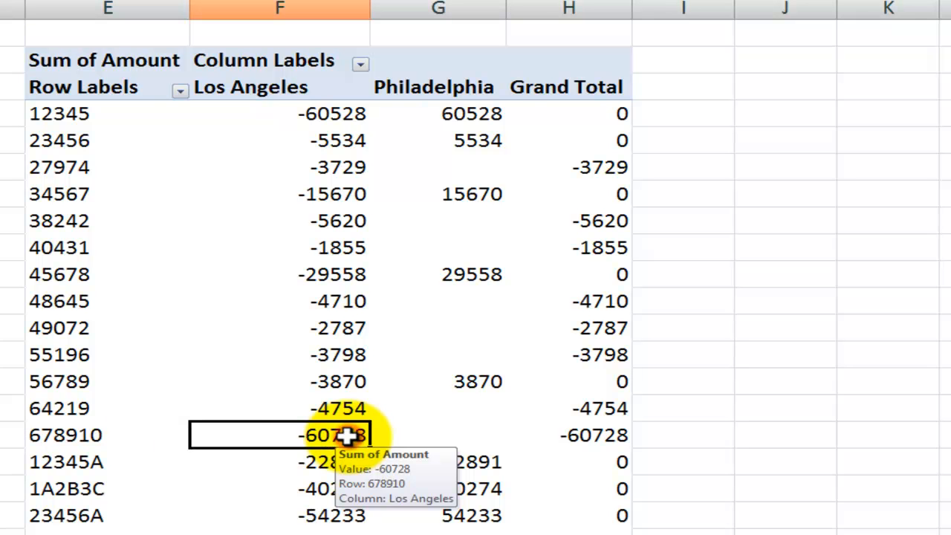
pyautogui.click(74, 436)
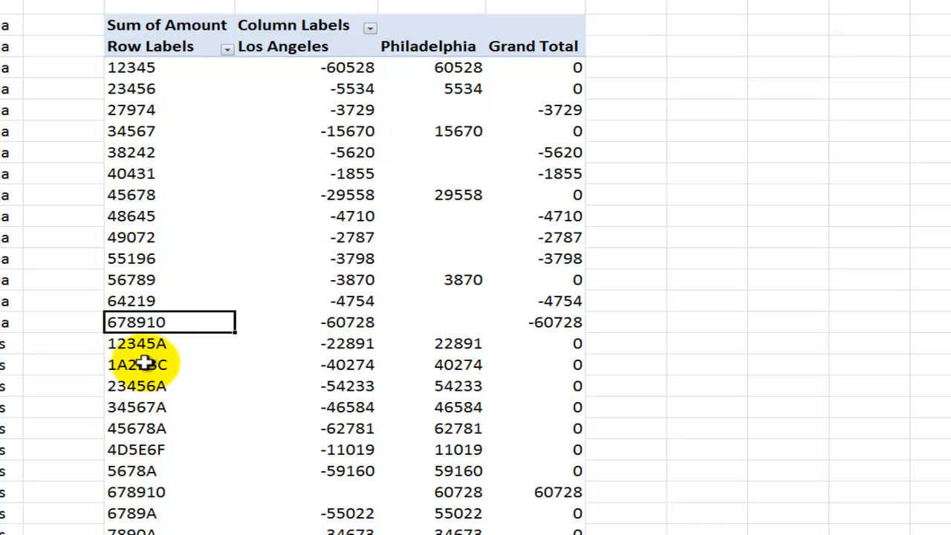
pyautogui.click(151, 492)
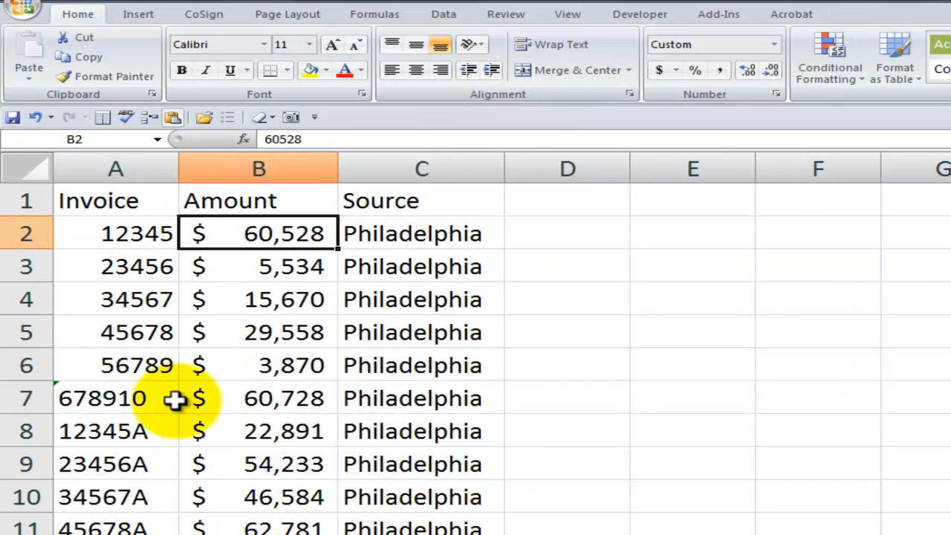
# Step: Compare how the invoice entry in cell A7 is stored on the Philadelphia sheet and on the Los Angeles sheet
pyautogui.click(172, 400)
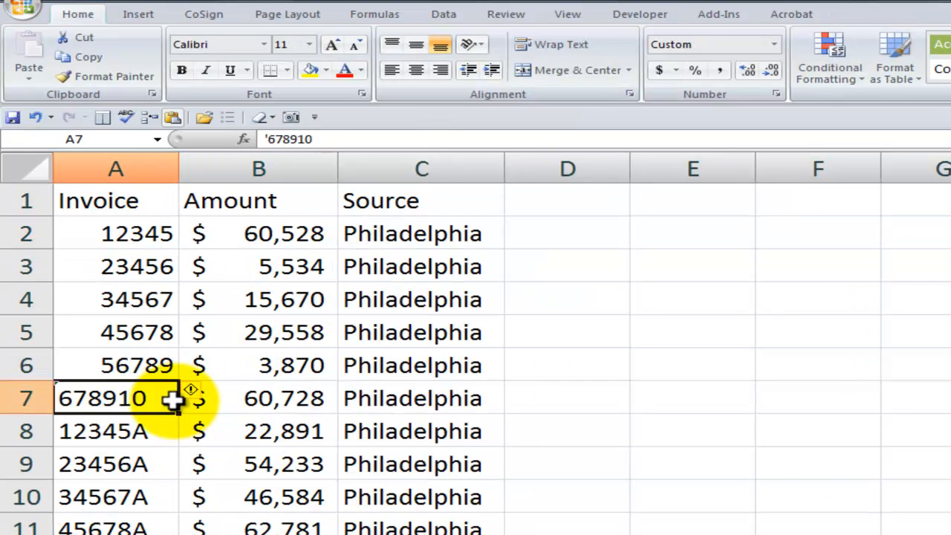
pyautogui.click(205, 388)
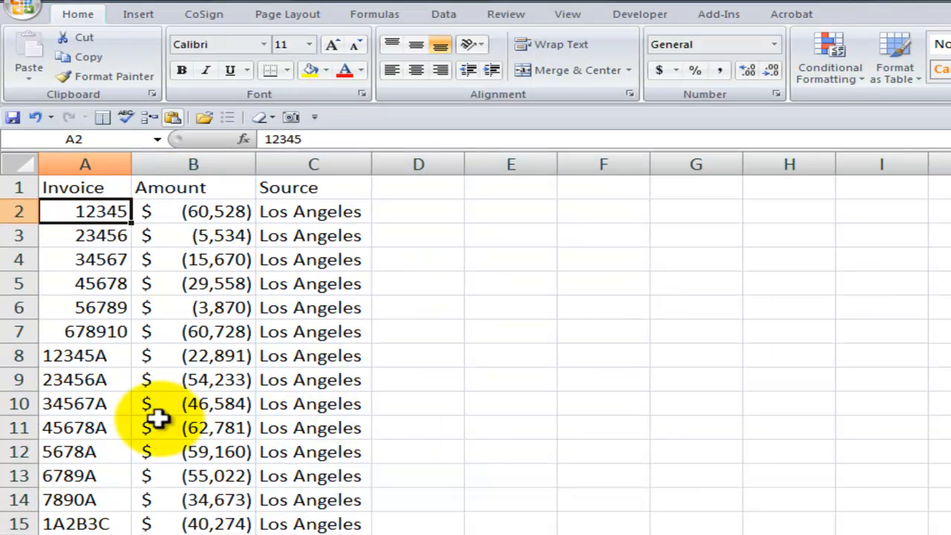
pyautogui.click(117, 333)
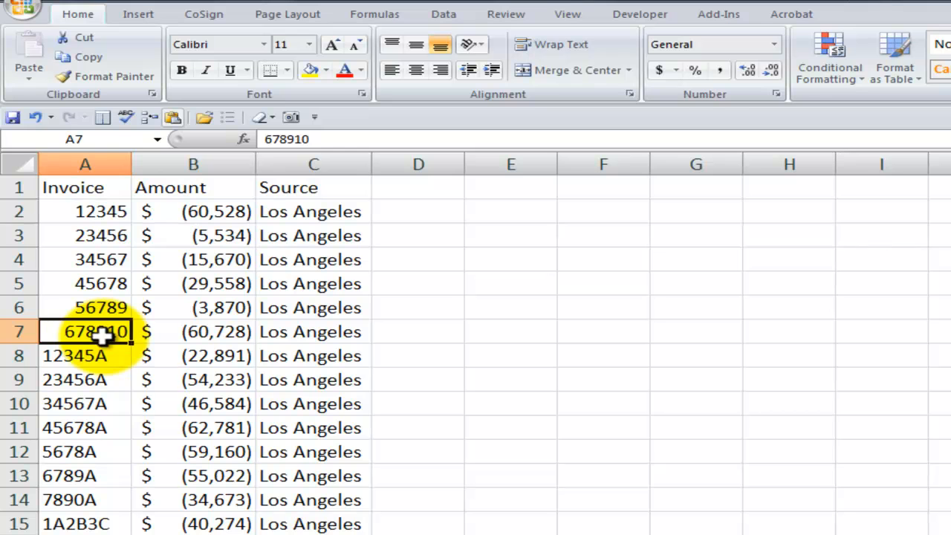
pyautogui.click(86, 159)
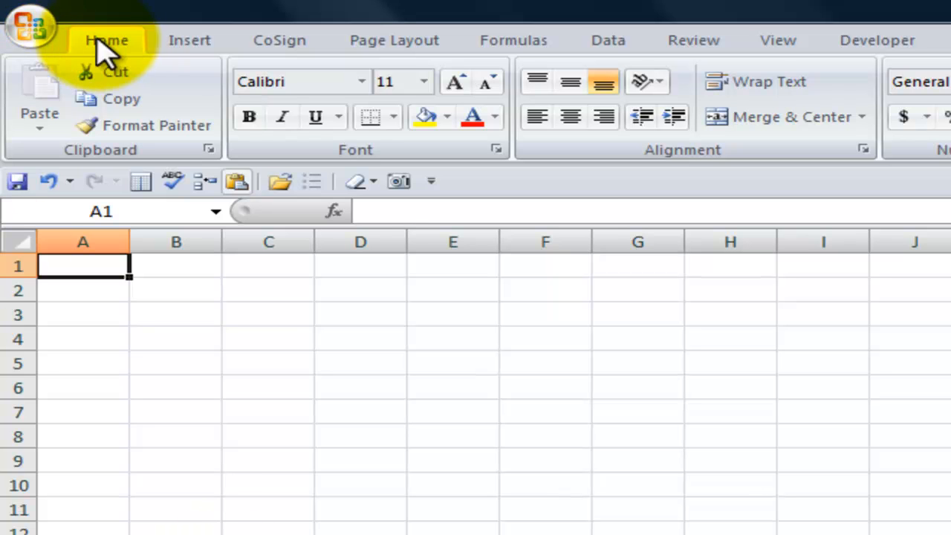
pyautogui.click(41, 34)
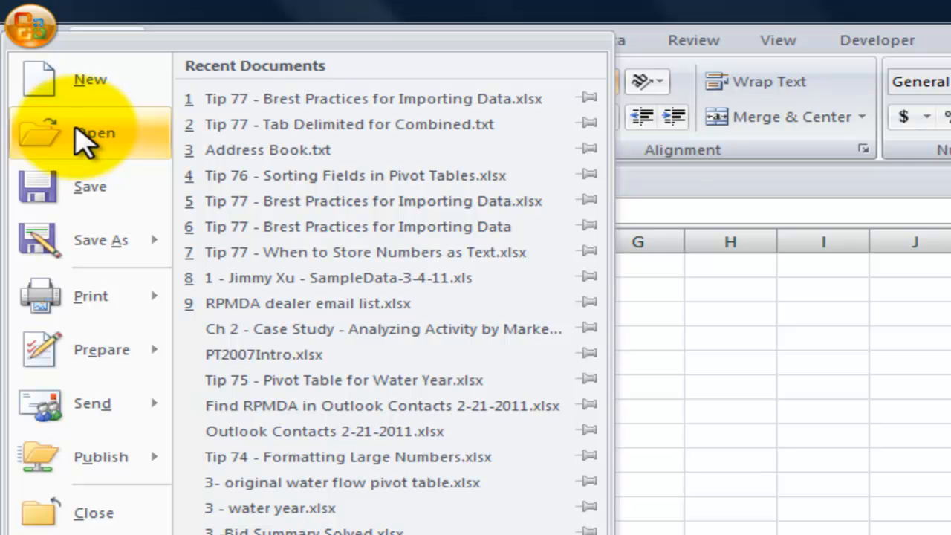
pyautogui.click(817, 321)
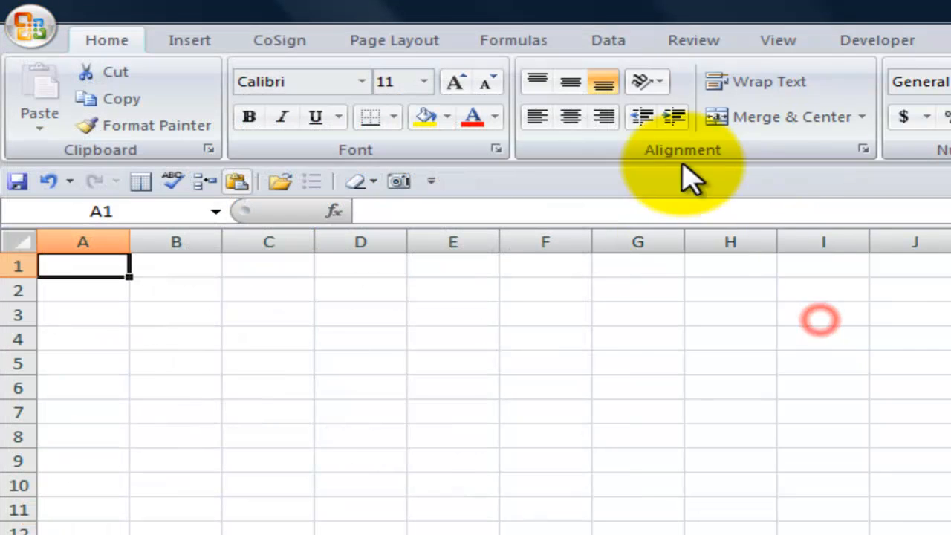
# Step: Start importing the text file Tip 77 - Tab Delimited for Combined.txt into the blank sheet as delimited data
pyautogui.click(608, 42)
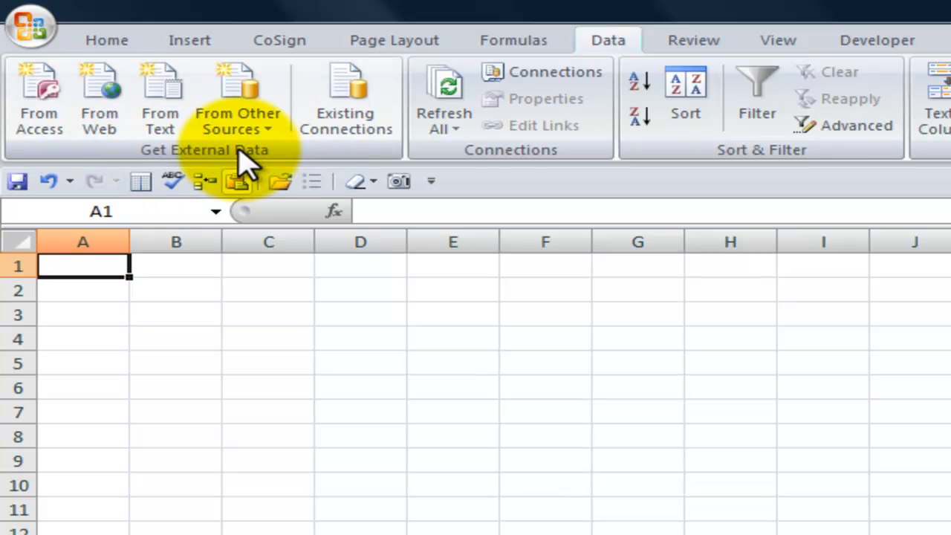
pyautogui.click(165, 122)
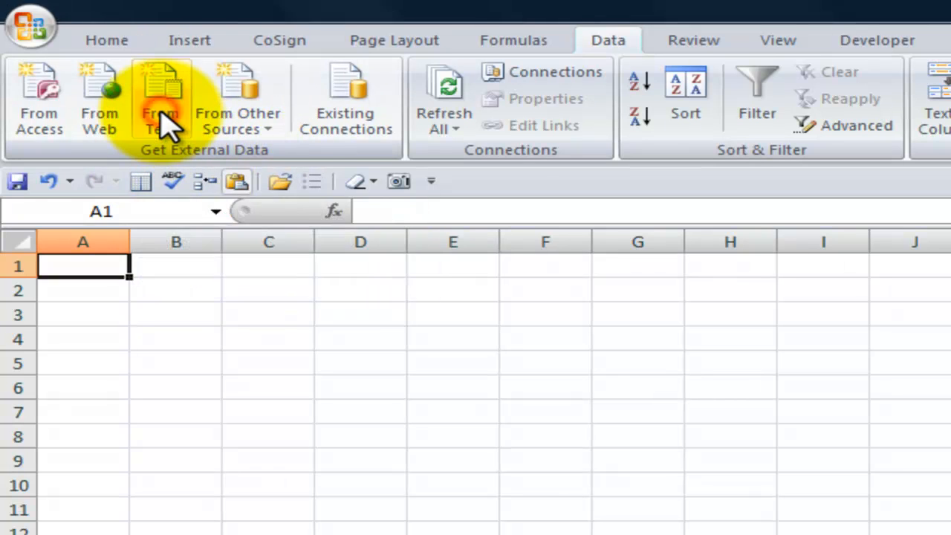
pyautogui.click(594, 181)
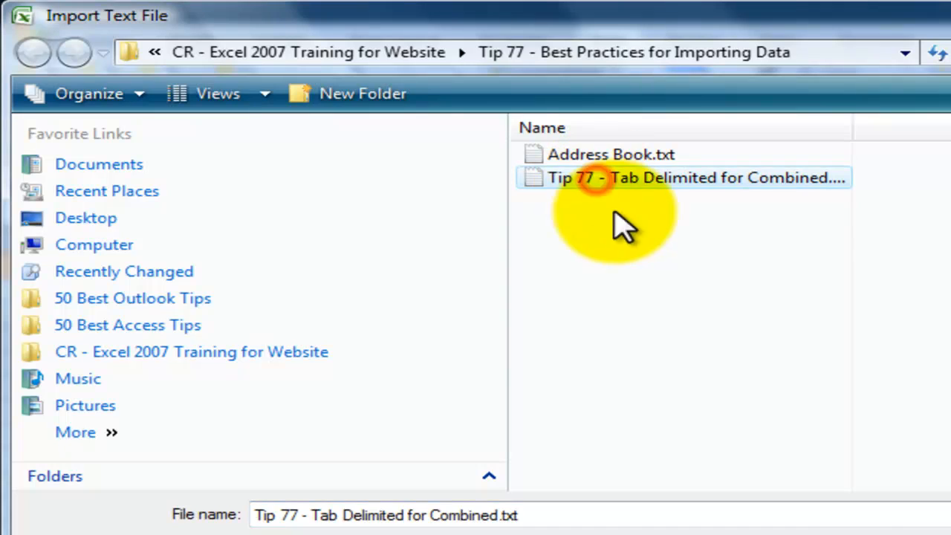
pyautogui.press('Return')
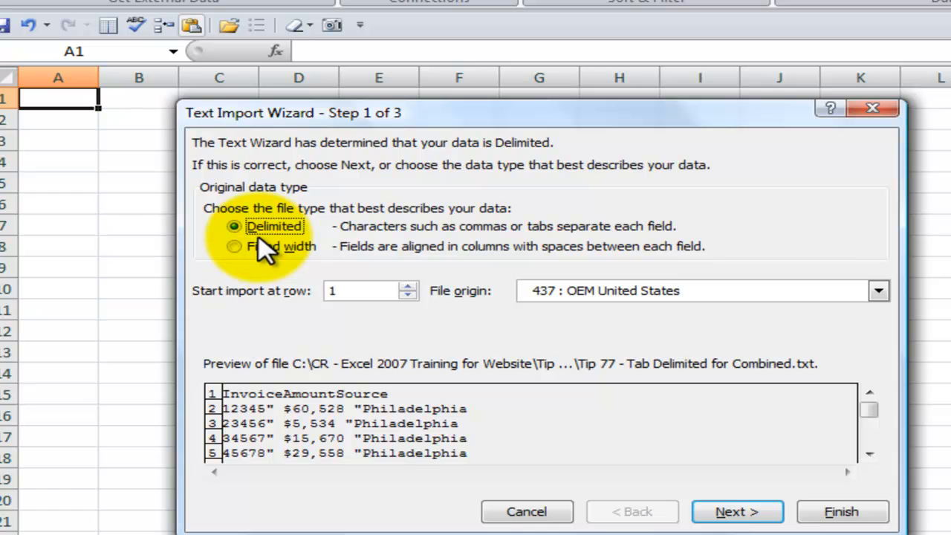
pyautogui.click(731, 514)
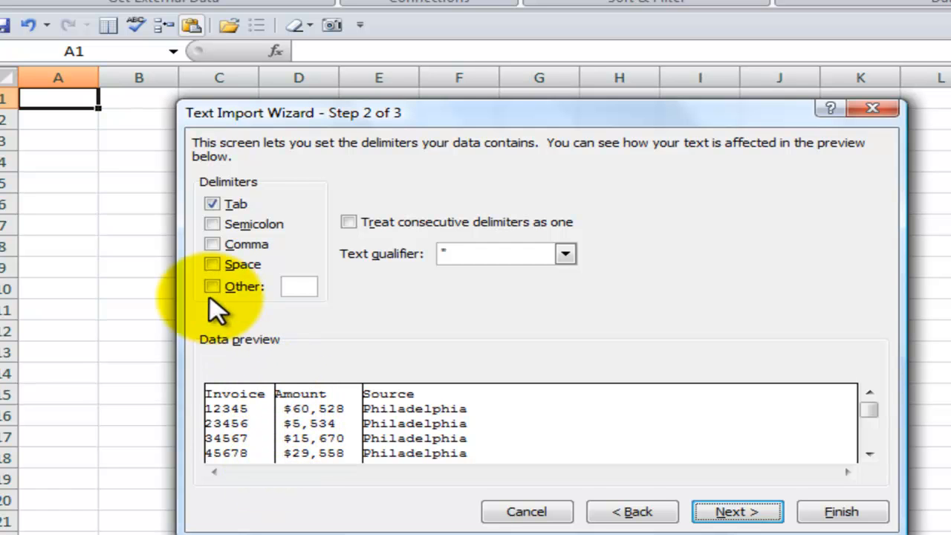
# Step: Try a comma instead of the tab as the import delimiter, check the data preview, and restore the tab delimiter
pyautogui.click(212, 204)
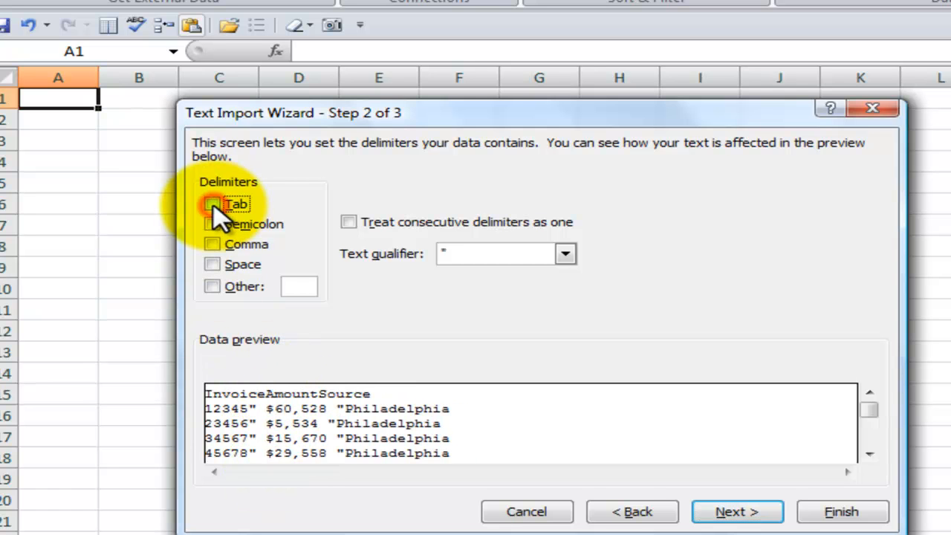
pyautogui.click(211, 244)
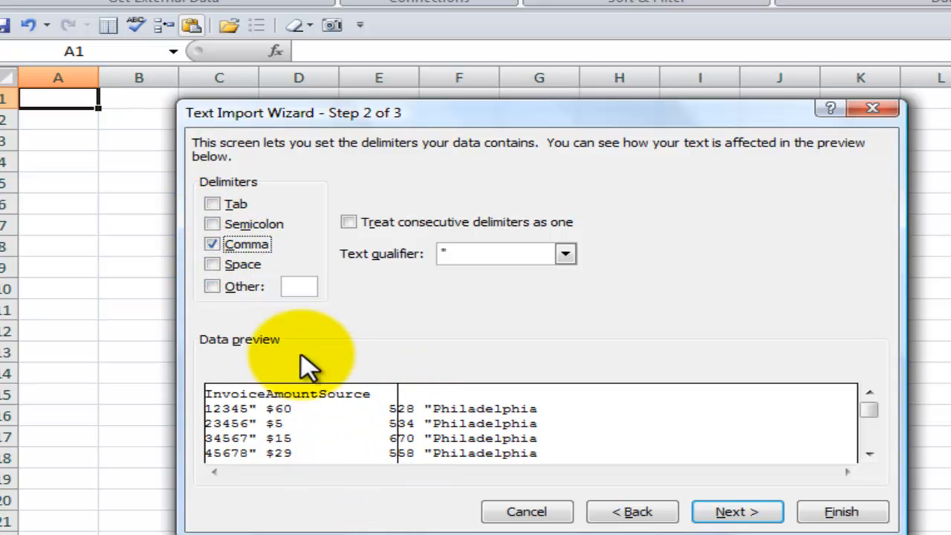
pyautogui.click(212, 246)
pyautogui.click(213, 203)
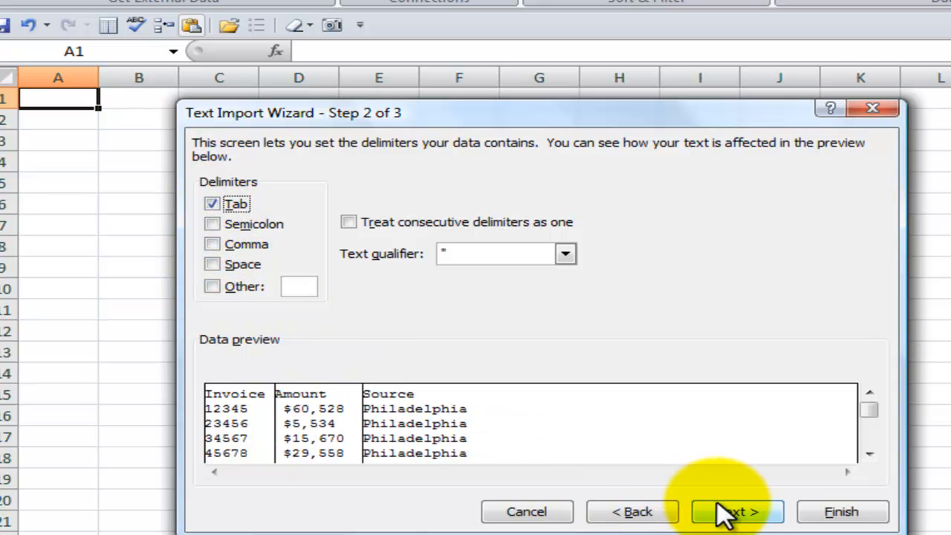
# Step: Set the Invoice column's data format to Text, import the data into the existing worksheet at $A$1, and widen column A
pyautogui.click(734, 512)
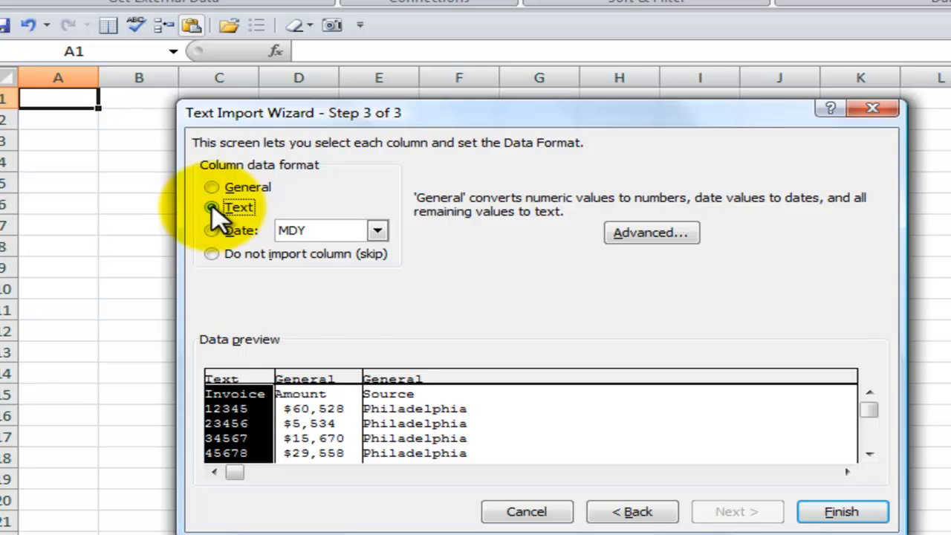
pyautogui.click(844, 514)
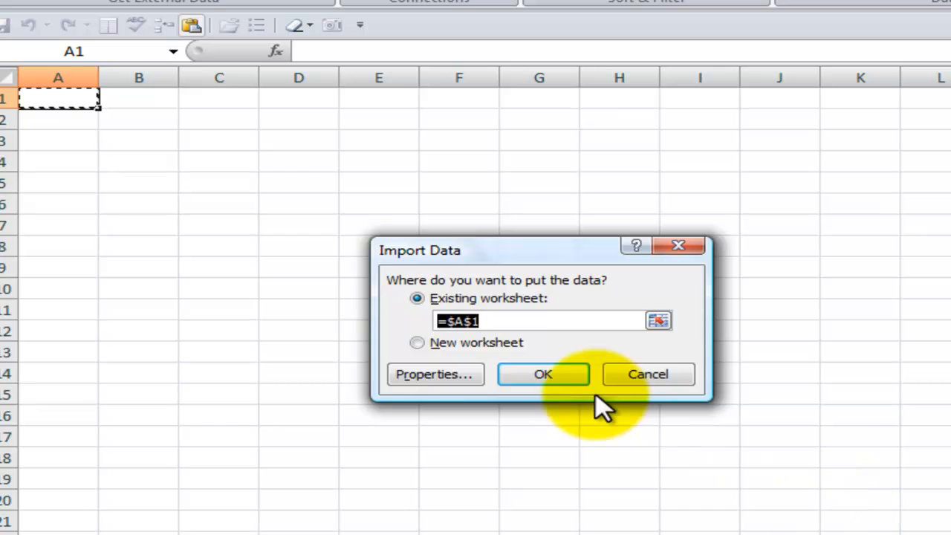
pyautogui.click(544, 375)
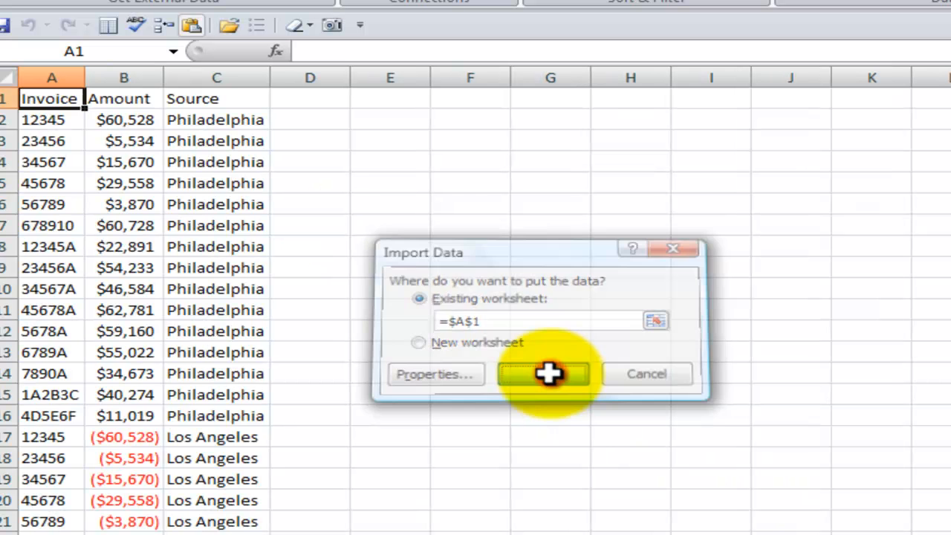
pyautogui.moveTo(83, 75); pyautogui.dragTo(191, 78)
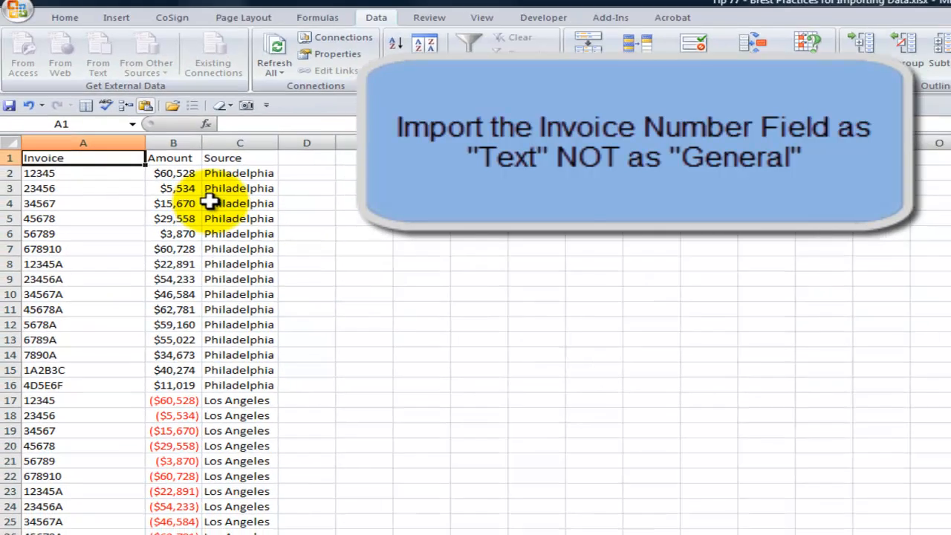
# Step: Create a PivotTable from Sheet4!$A$1:$C$38 on the existing worksheet at cell E3
pyautogui.click(278, 161)
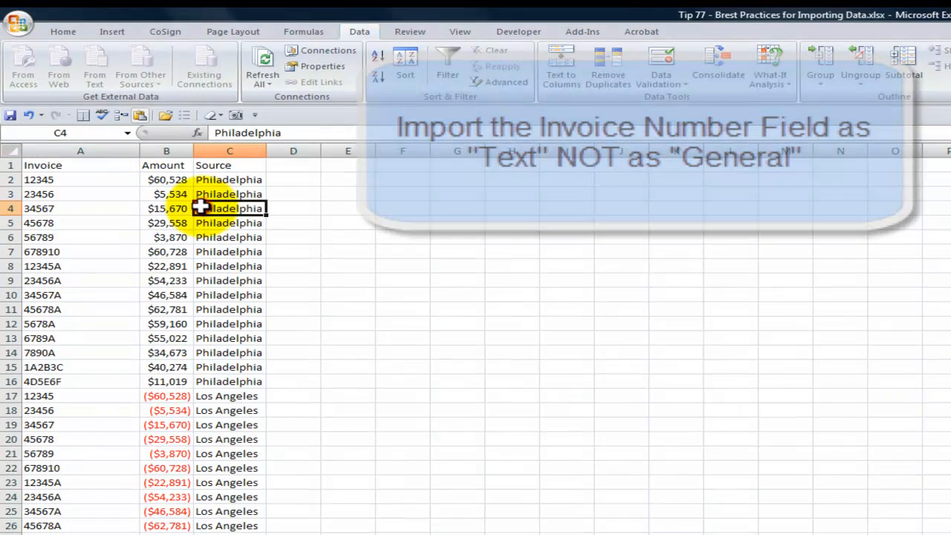
pyautogui.click(112, 33)
pyautogui.click(40, 71)
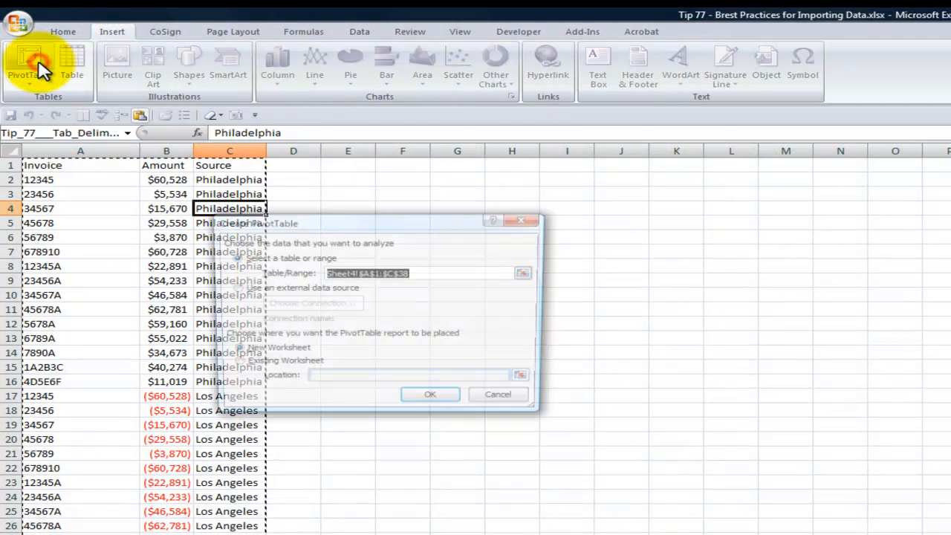
pyautogui.moveTo(449, 239); pyautogui.dragTo(523, 248)
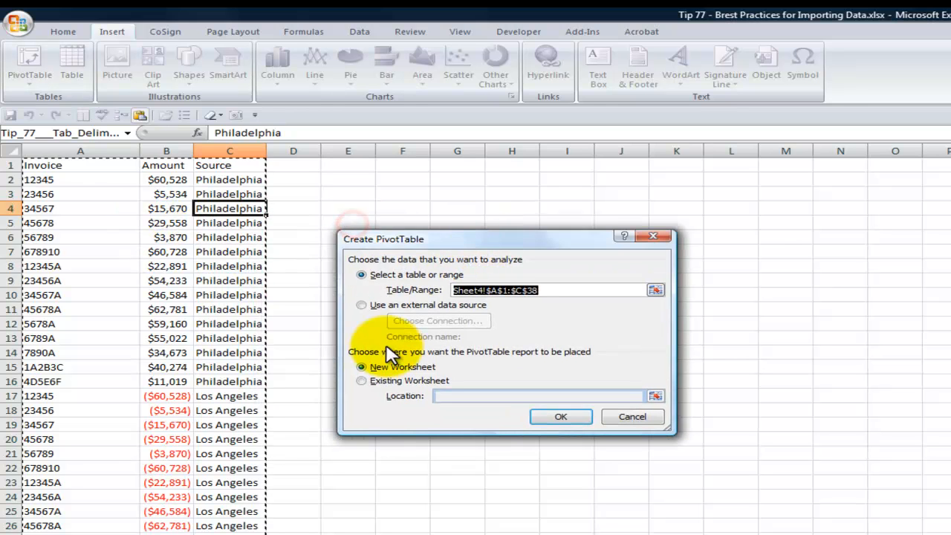
pyautogui.click(361, 380)
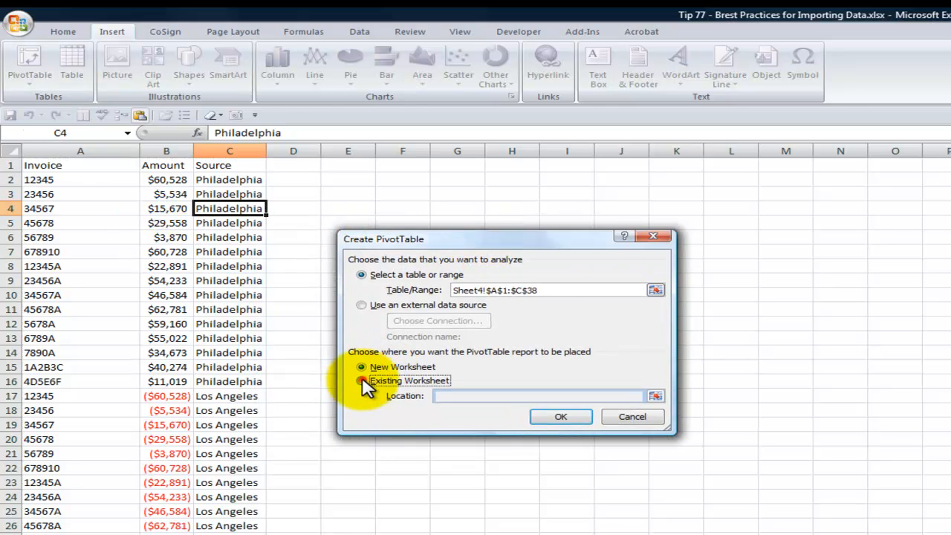
pyautogui.click(360, 193)
pyautogui.click(563, 417)
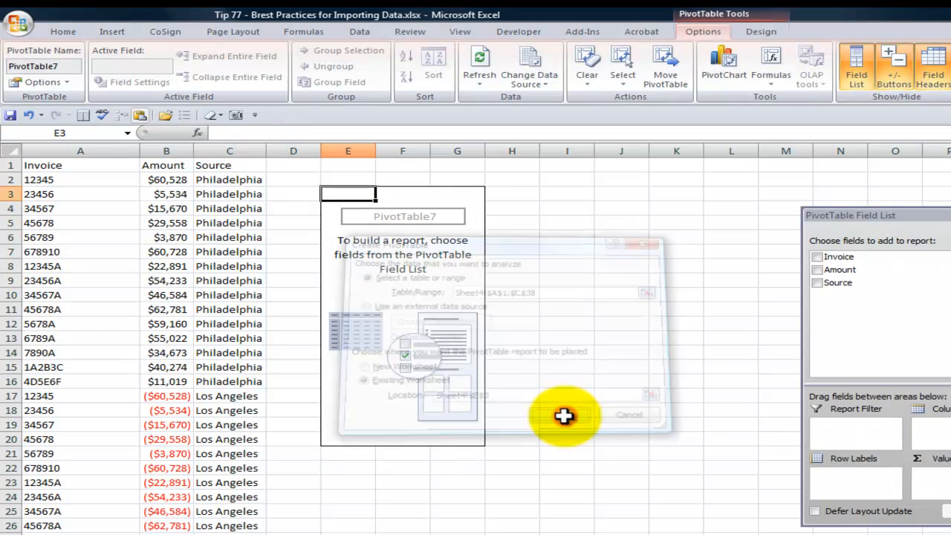
# Step: Lay out the PivotTable with Invoice as row labels, Source as column labels and Sum of Amount as values, keeping the field list clear of it
pyautogui.moveTo(884, 215); pyautogui.dragTo(580, 185)
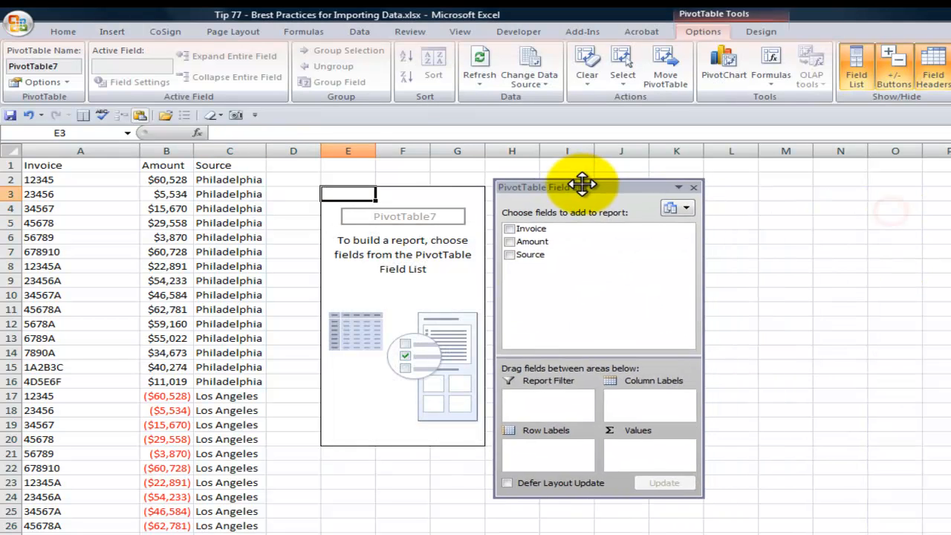
pyautogui.click(508, 230)
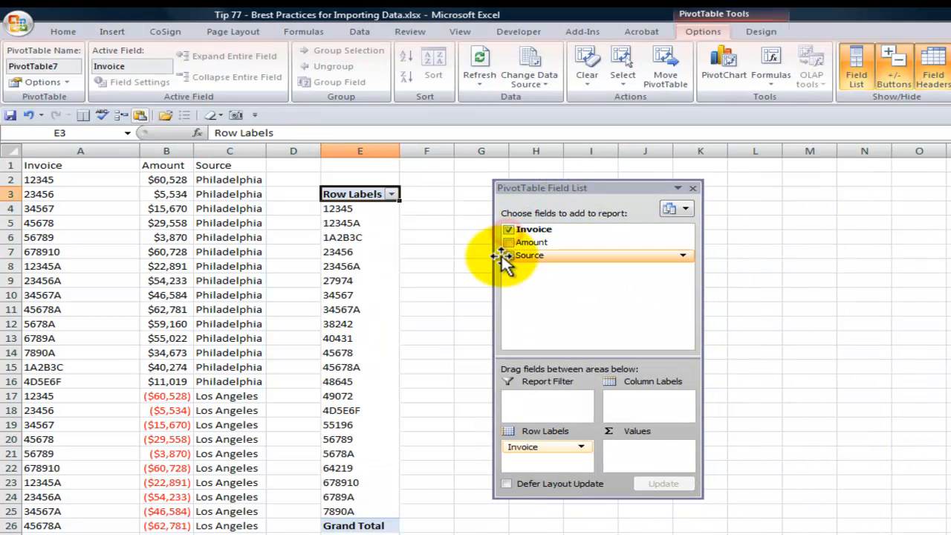
pyautogui.moveTo(511, 266); pyautogui.dragTo(639, 413)
pyautogui.click(509, 243)
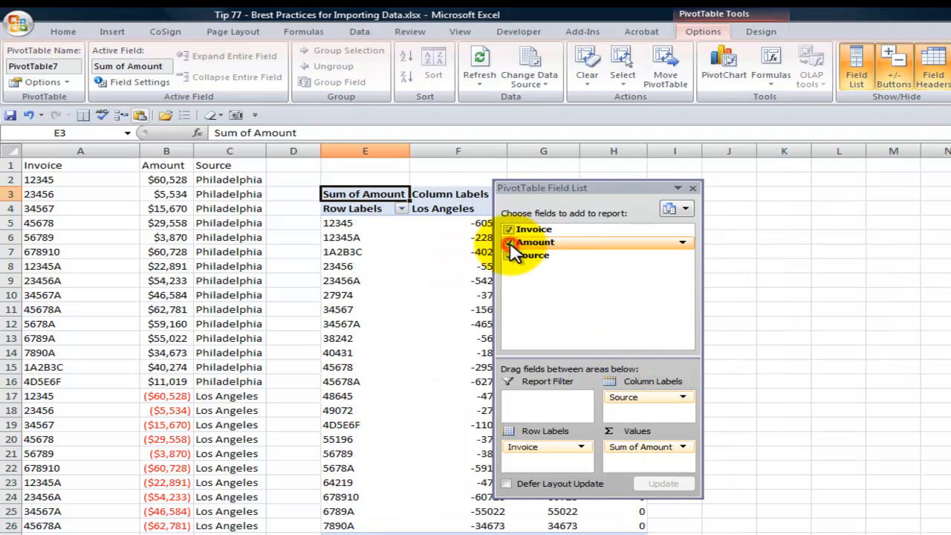
pyautogui.moveTo(594, 188); pyautogui.dragTo(768, 201)
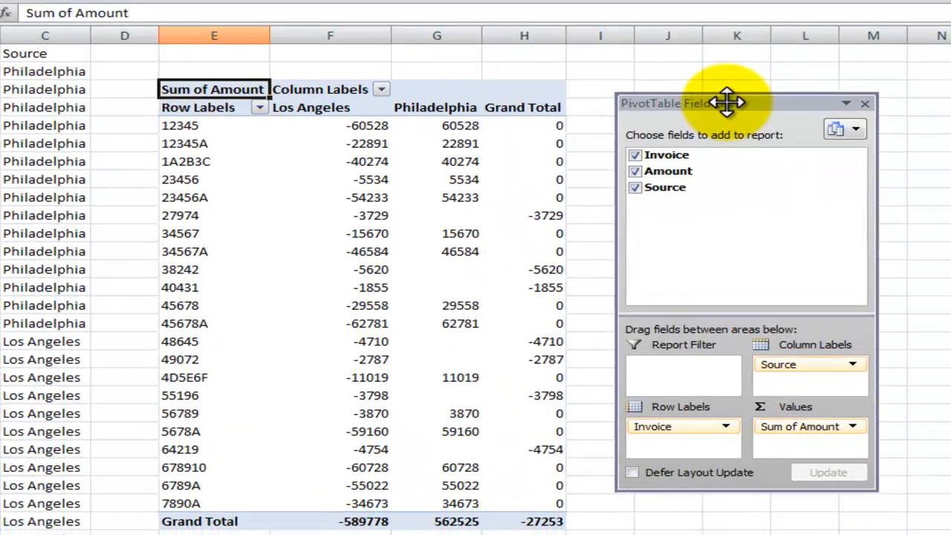
pyautogui.moveTo(726, 102); pyautogui.dragTo(771, 102)
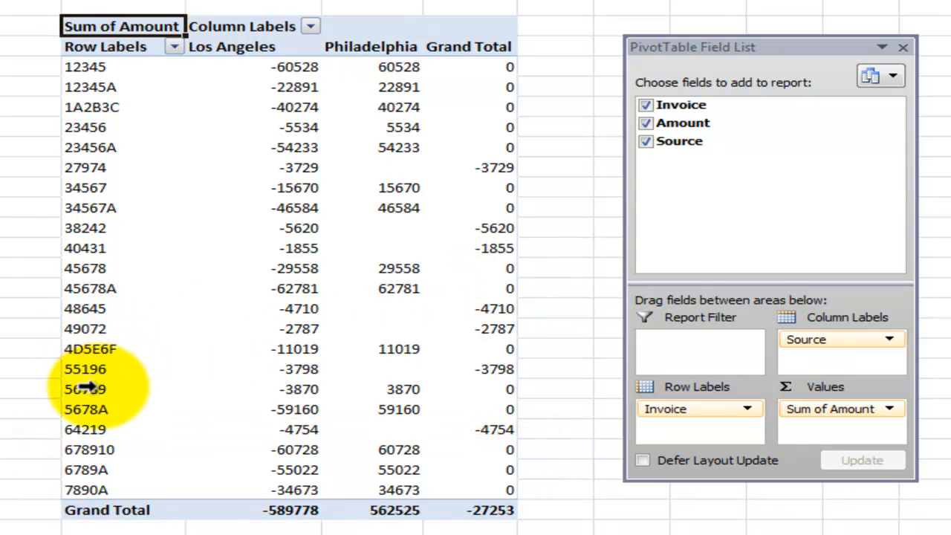
# Step: Compare the Los Angeles and Philadelphia amounts of invoice 678910 in the new PivotTable
pyautogui.click(94, 450)
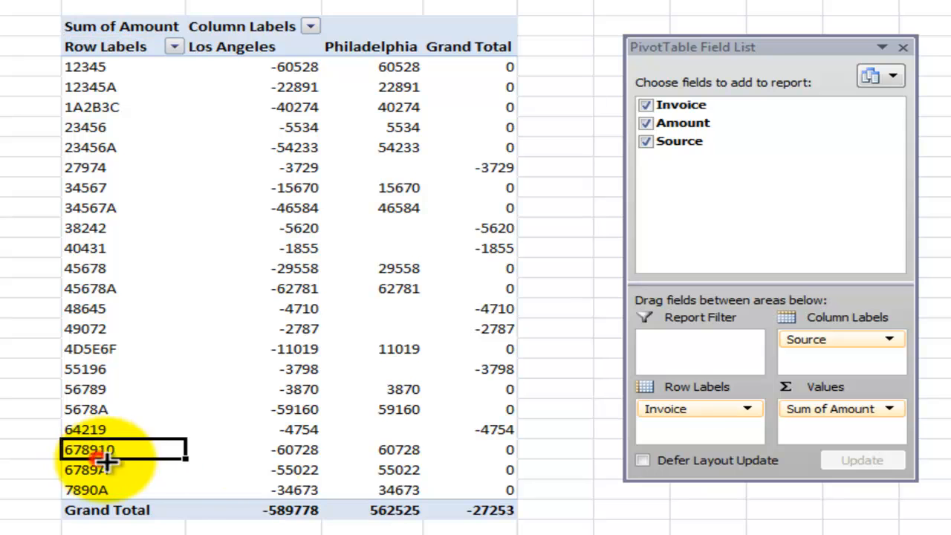
pyautogui.click(277, 449)
pyautogui.click(408, 449)
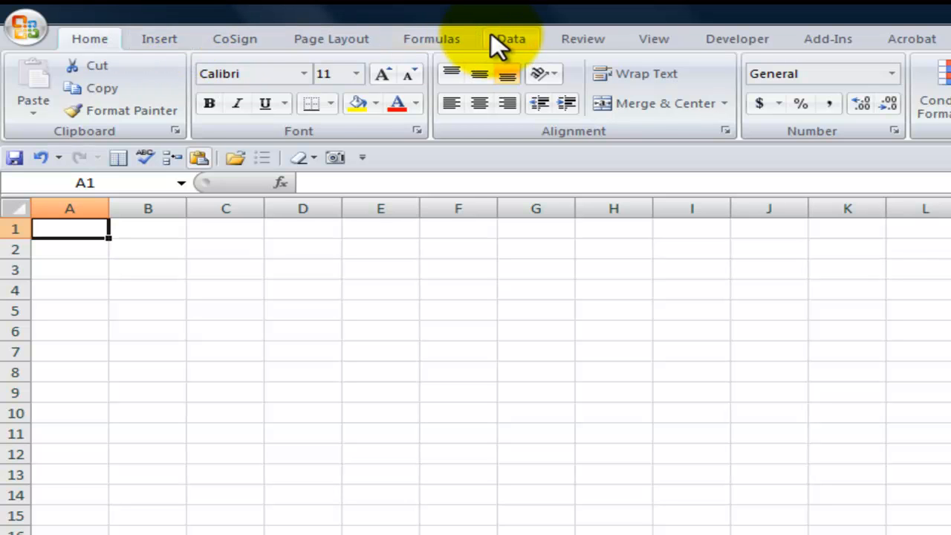
# Step: Start importing the text file Address Book.txt into a blank sheet at cell A1 as delimited data
pyautogui.click(512, 40)
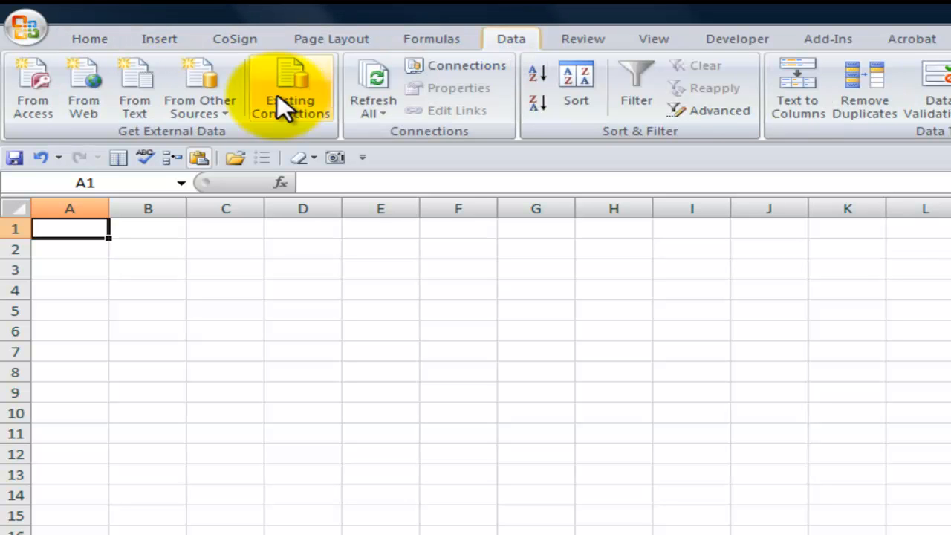
pyautogui.click(133, 105)
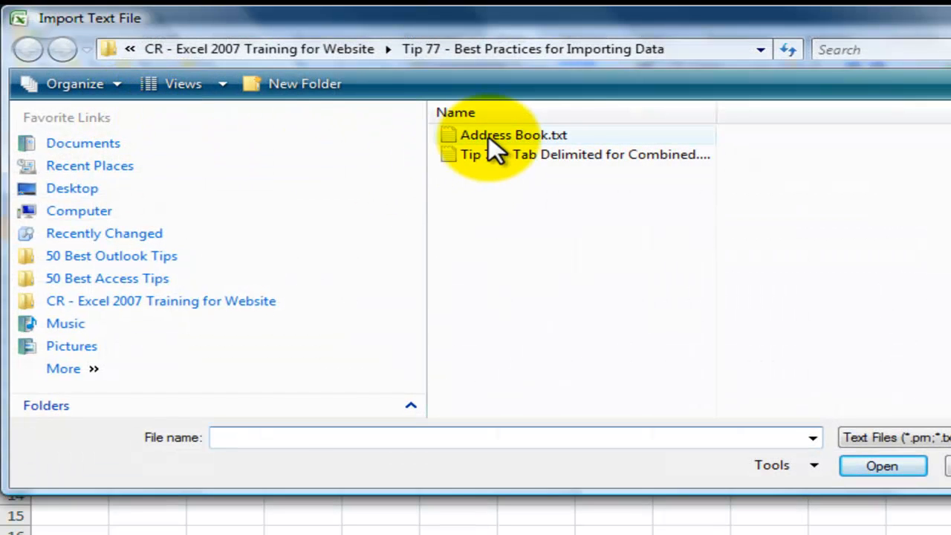
pyautogui.click(488, 136)
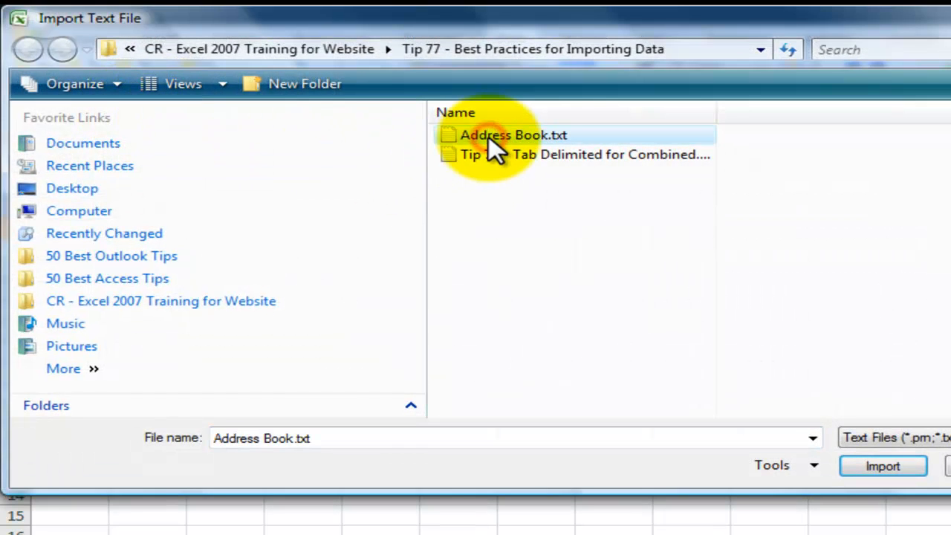
pyautogui.click(895, 469)
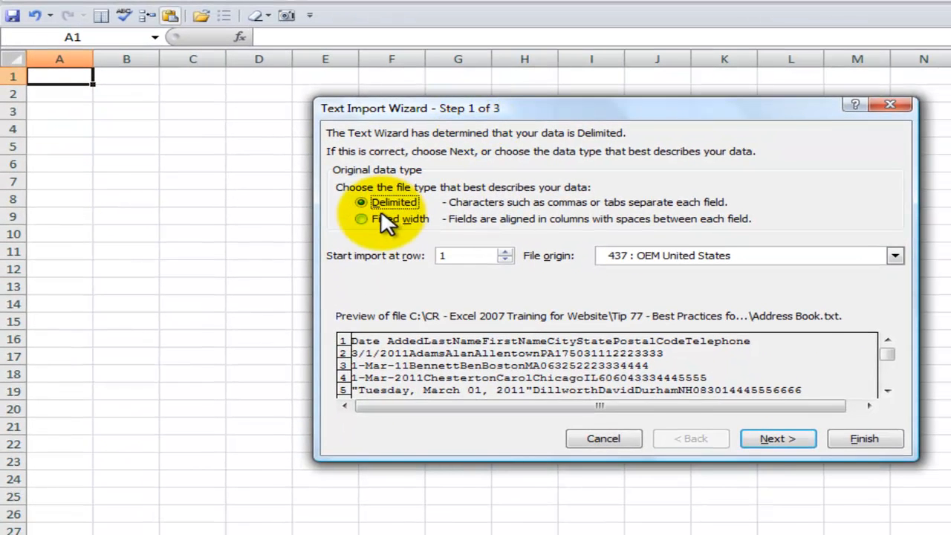
pyautogui.click(775, 439)
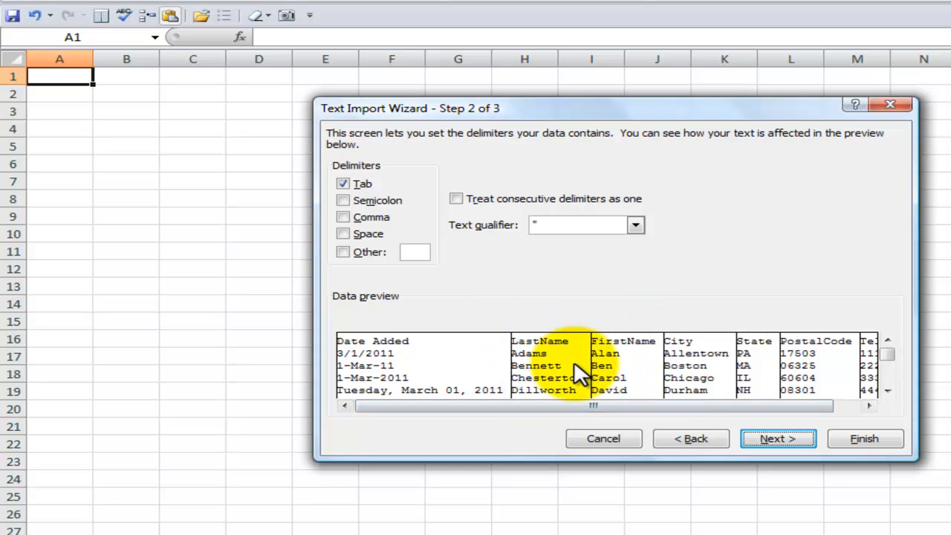
# Step: Accept the Tab delimiter and set the Date Added column's data format to Date in MDY order
pyautogui.click(772, 438)
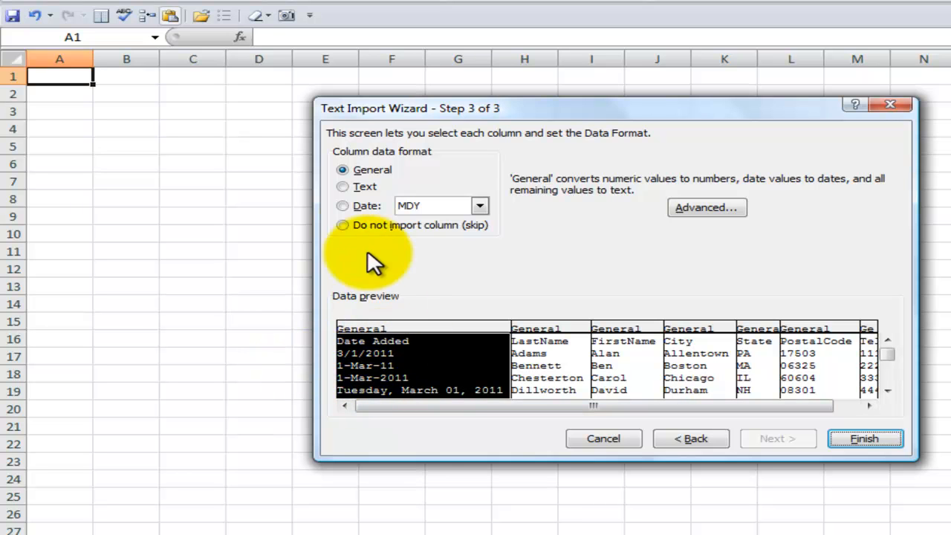
pyautogui.click(341, 204)
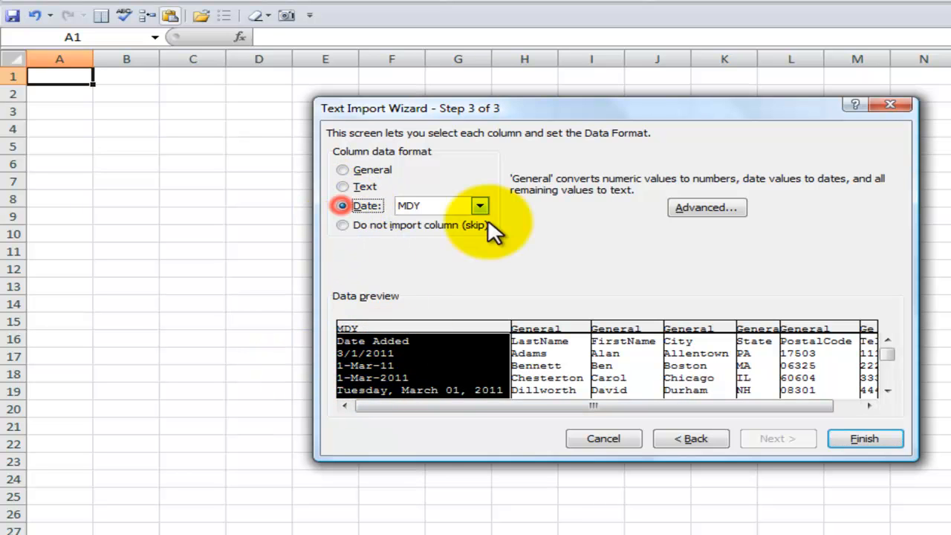
pyautogui.click(478, 206)
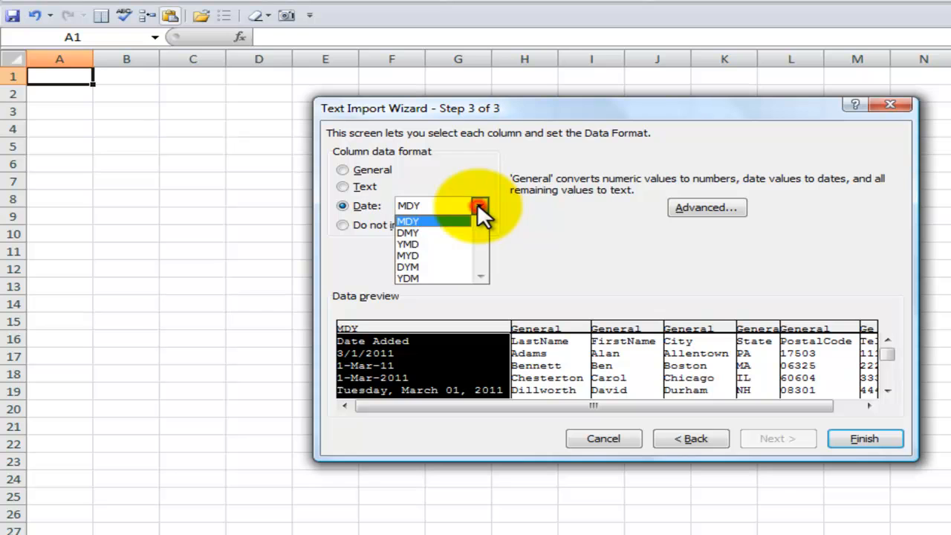
pyautogui.click(423, 221)
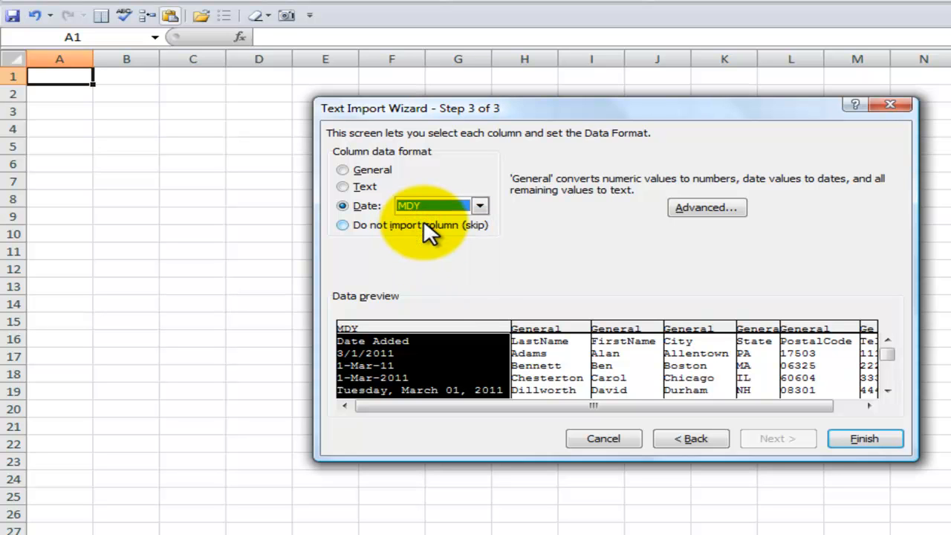
# Step: Set the PostalCode and Telephone columns to Text format and complete the import into cell A1 of the existing worksheet
pyautogui.moveTo(665, 407); pyautogui.dragTo(833, 355)
pyautogui.click(790, 331)
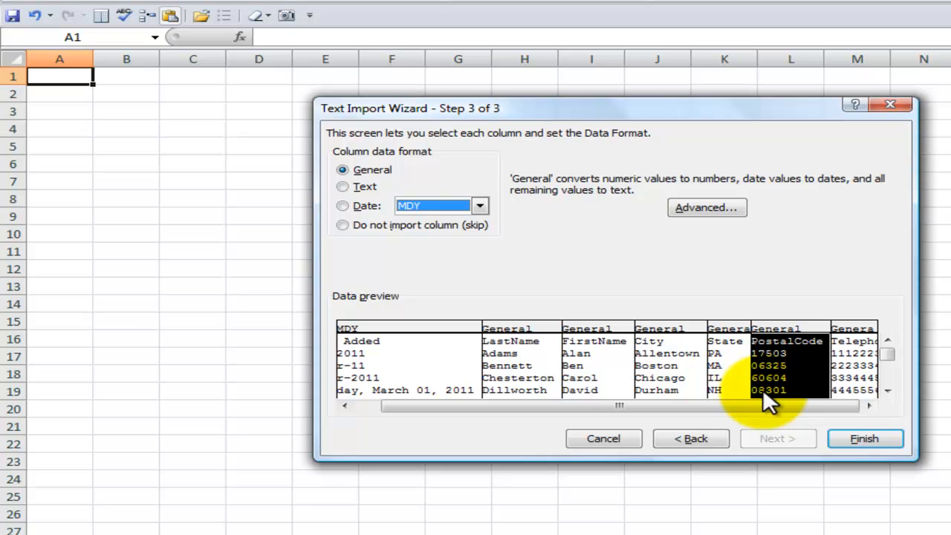
pyautogui.click(341, 185)
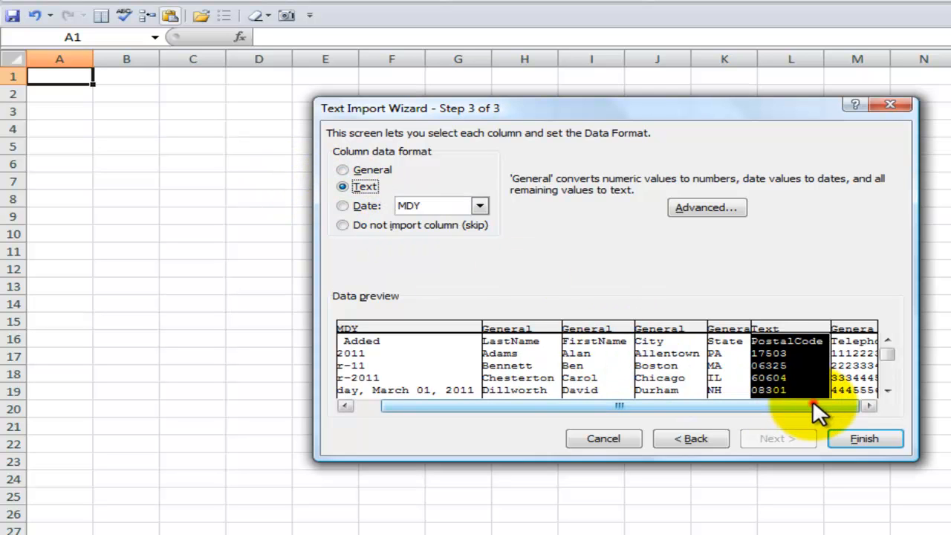
pyautogui.click(860, 325)
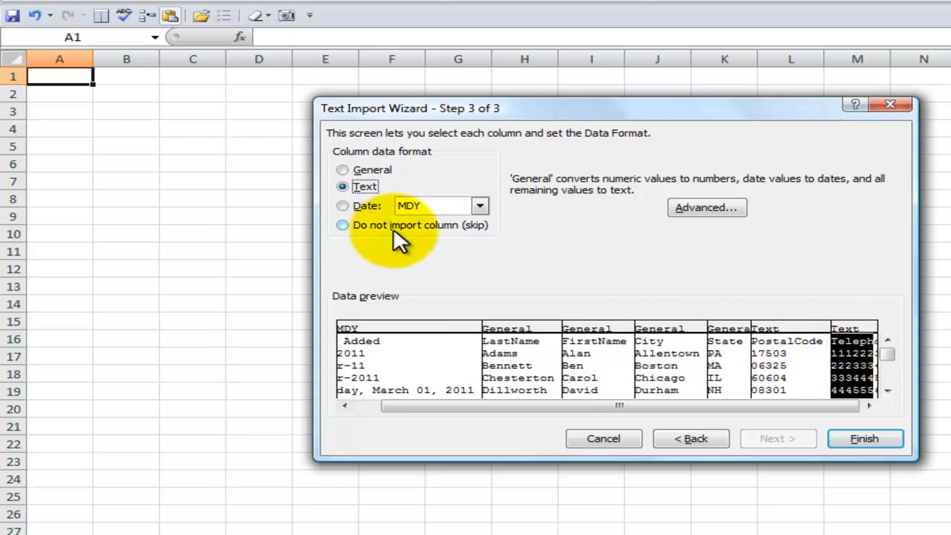
pyautogui.click(865, 439)
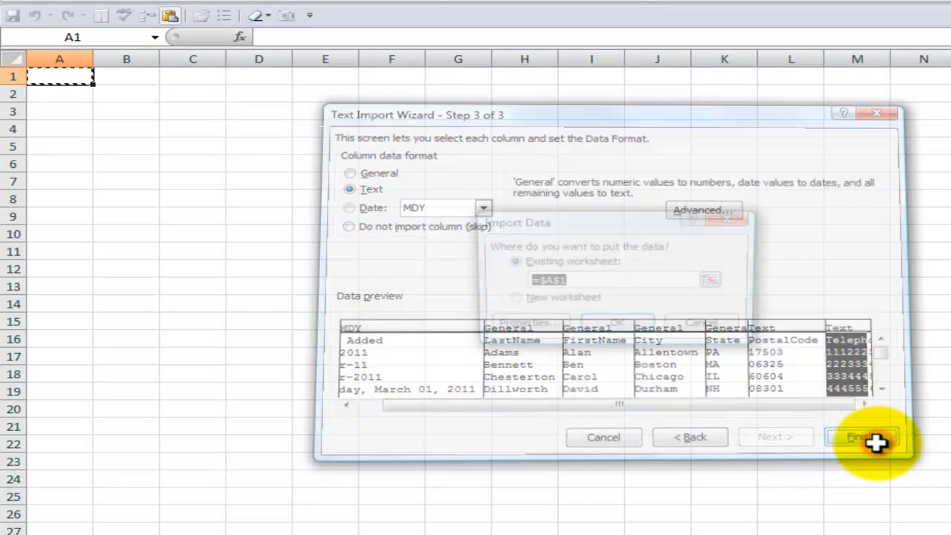
pyautogui.click(632, 321)
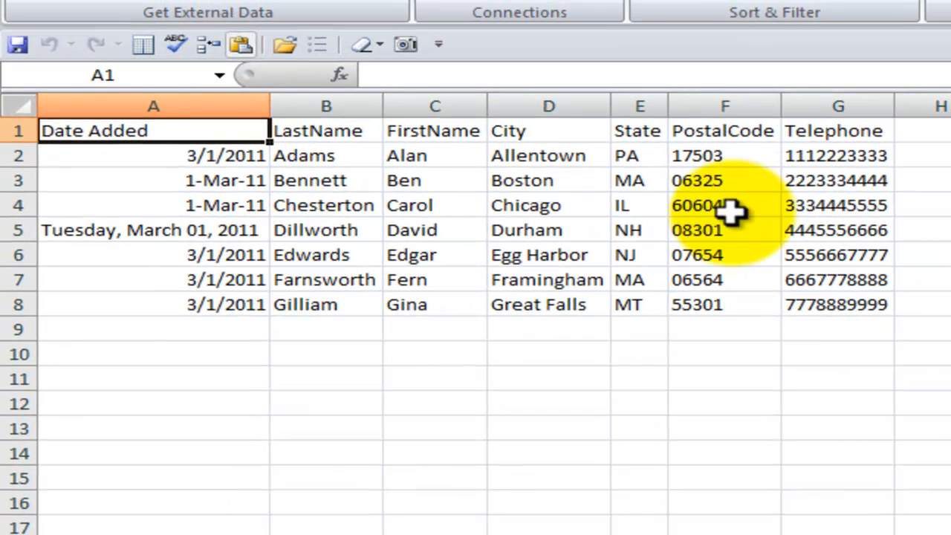
# Step: Enter 06325 in the unformatted cell L3 and compare its stored value with the imported postal code in cell F3
pyautogui.click(722, 180)
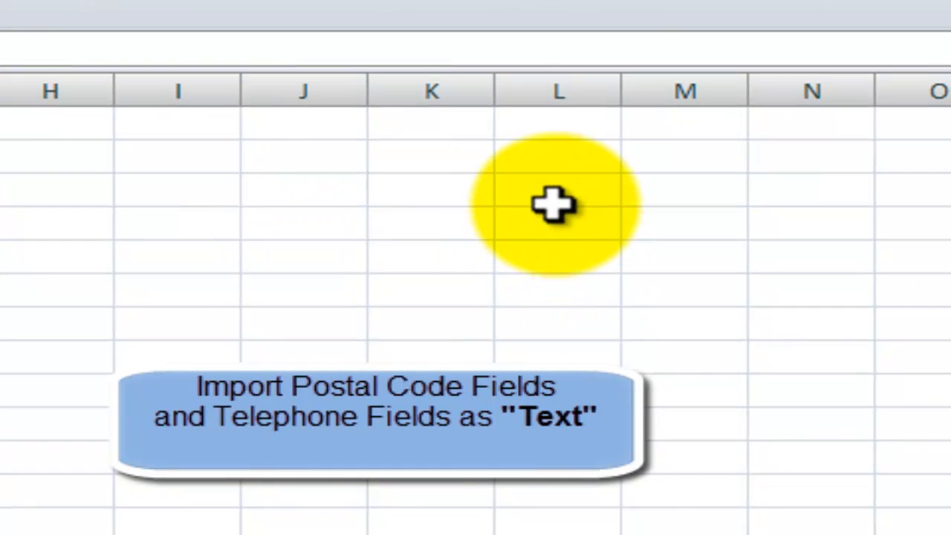
pyautogui.click(553, 203)
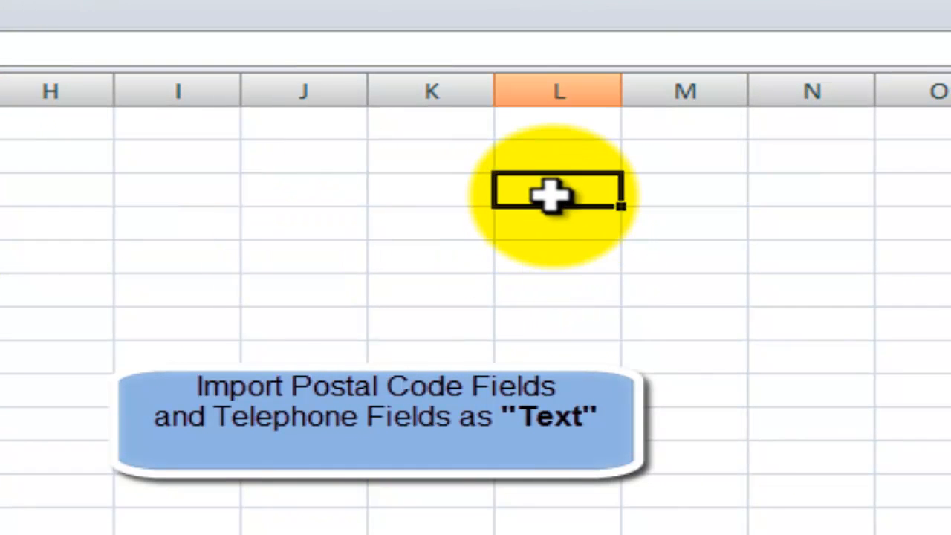
pyautogui.write('06')
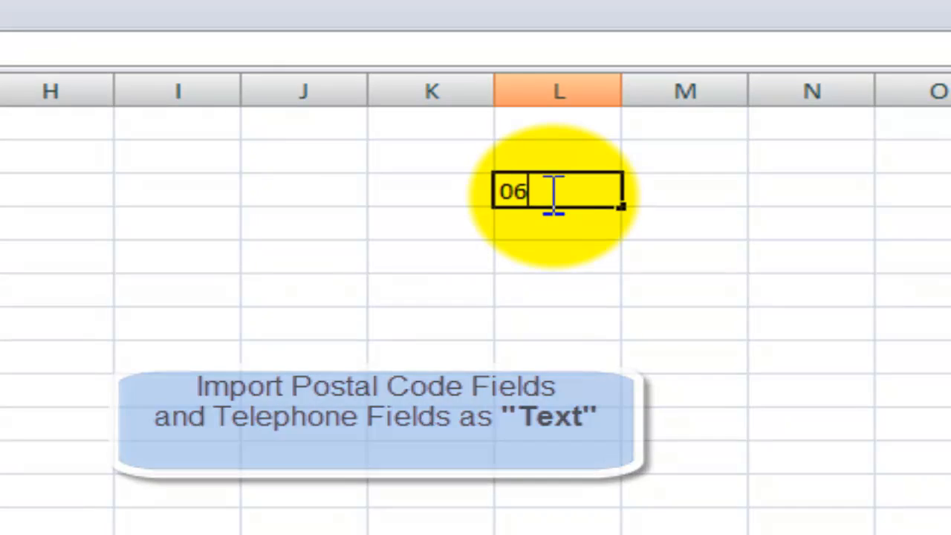
pyautogui.write('325')
pyautogui.press('Return')
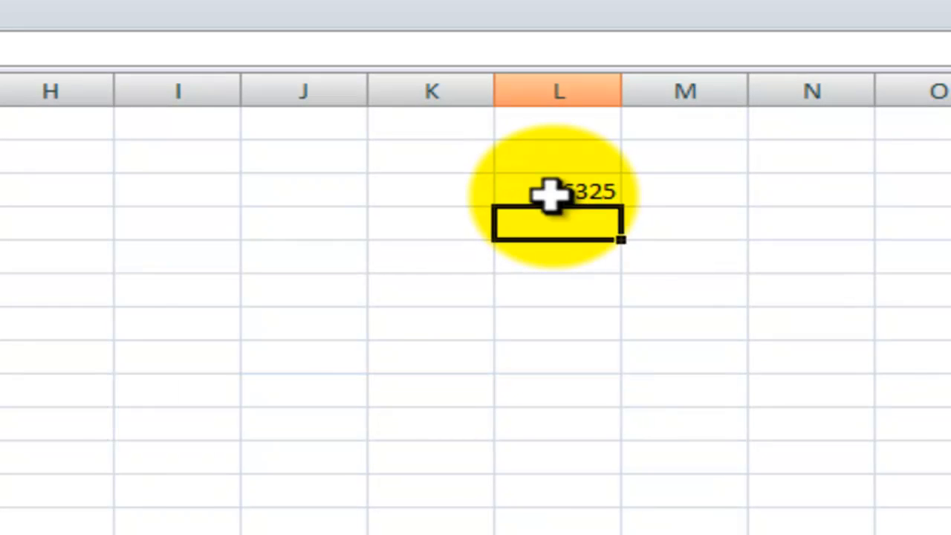
pyautogui.click(529, 190)
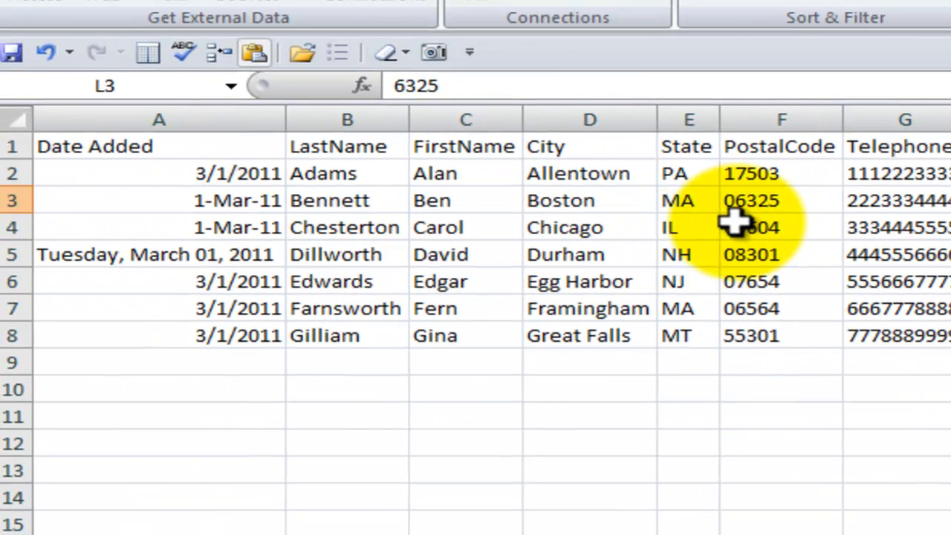
pyautogui.click(739, 202)
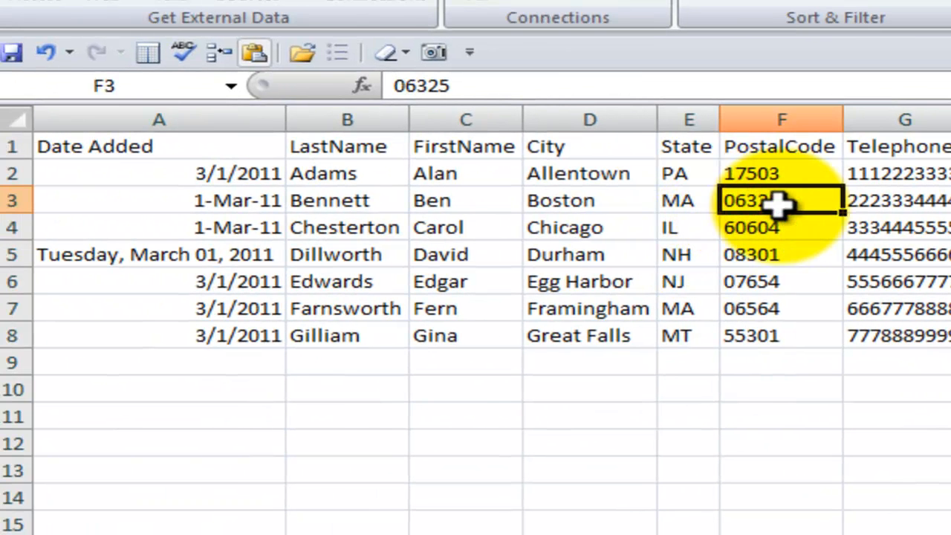